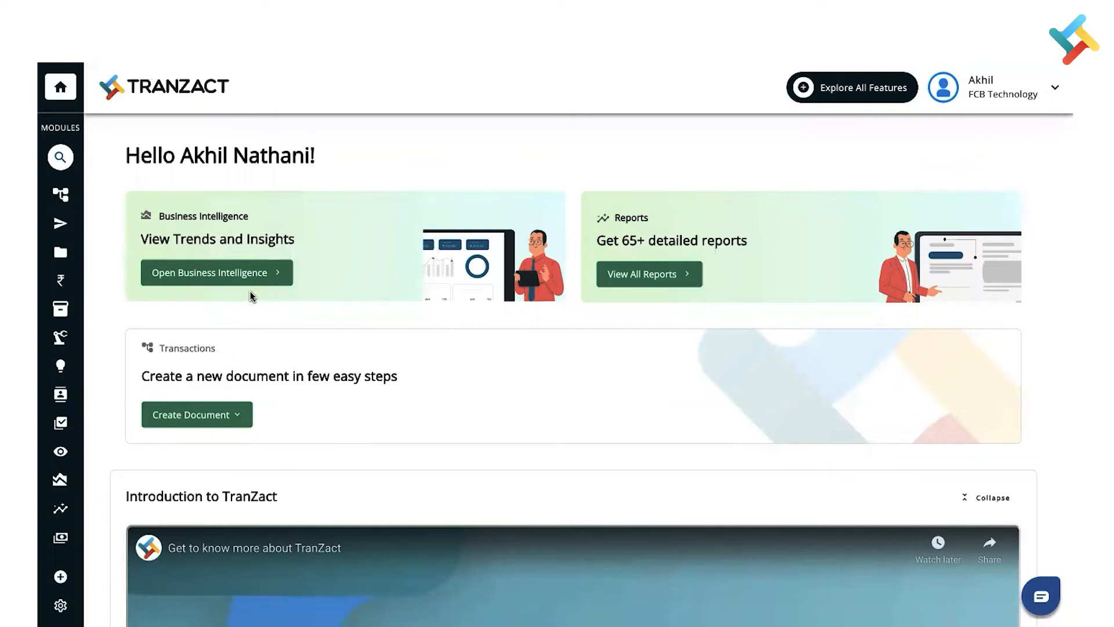
# Step: Open the Document Fields page under the Documents group of the Advanced settings
pyautogui.moveTo(69, 251)
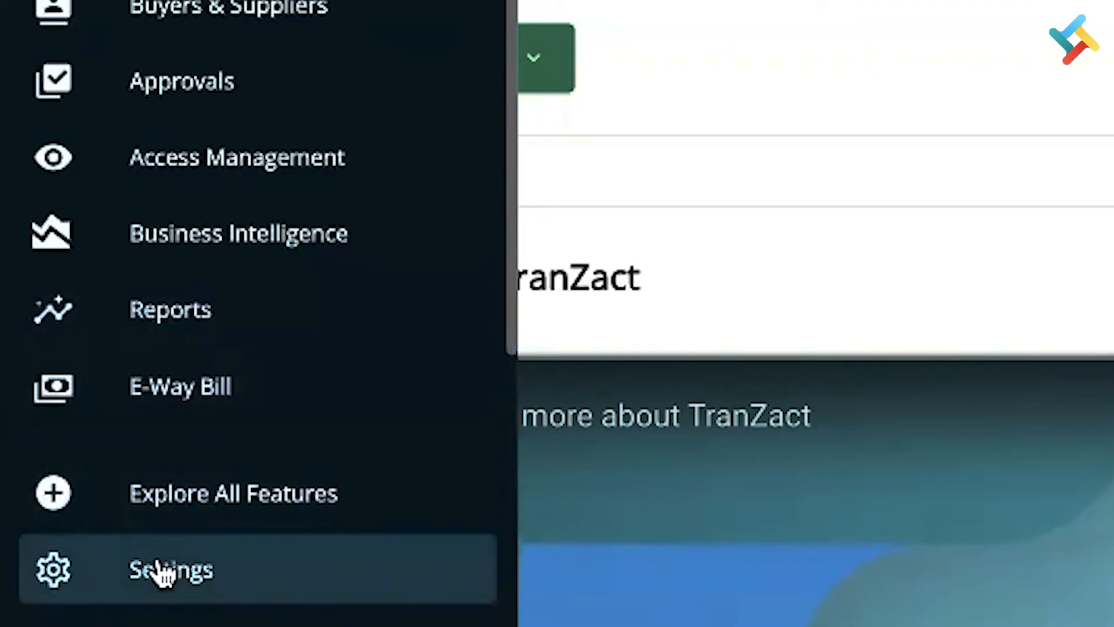
pyautogui.click(162, 572)
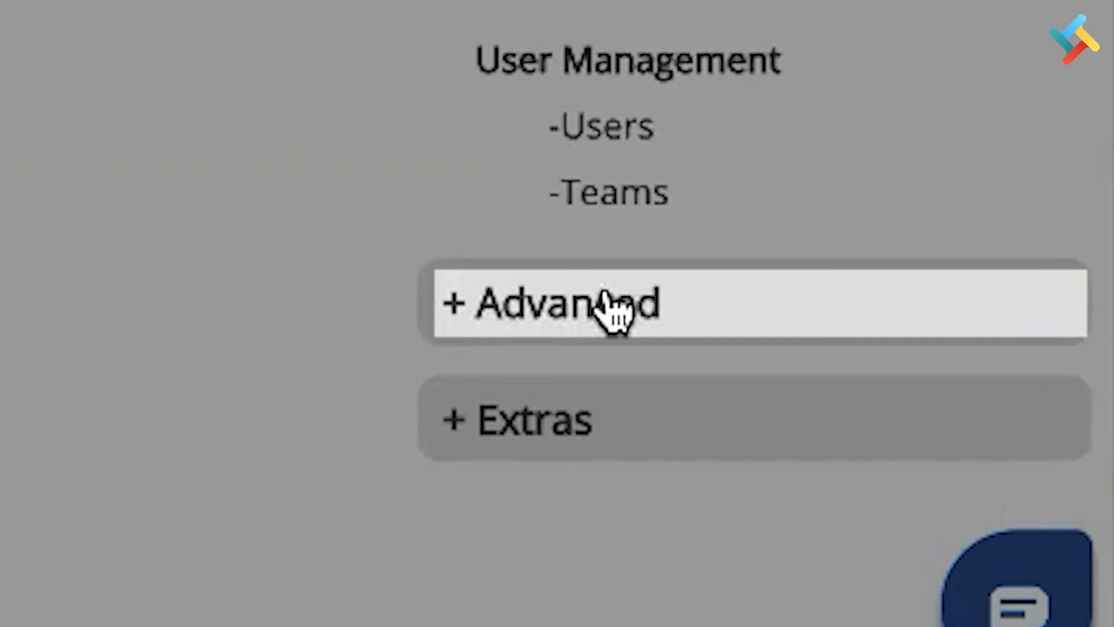
pyautogui.click(608, 303)
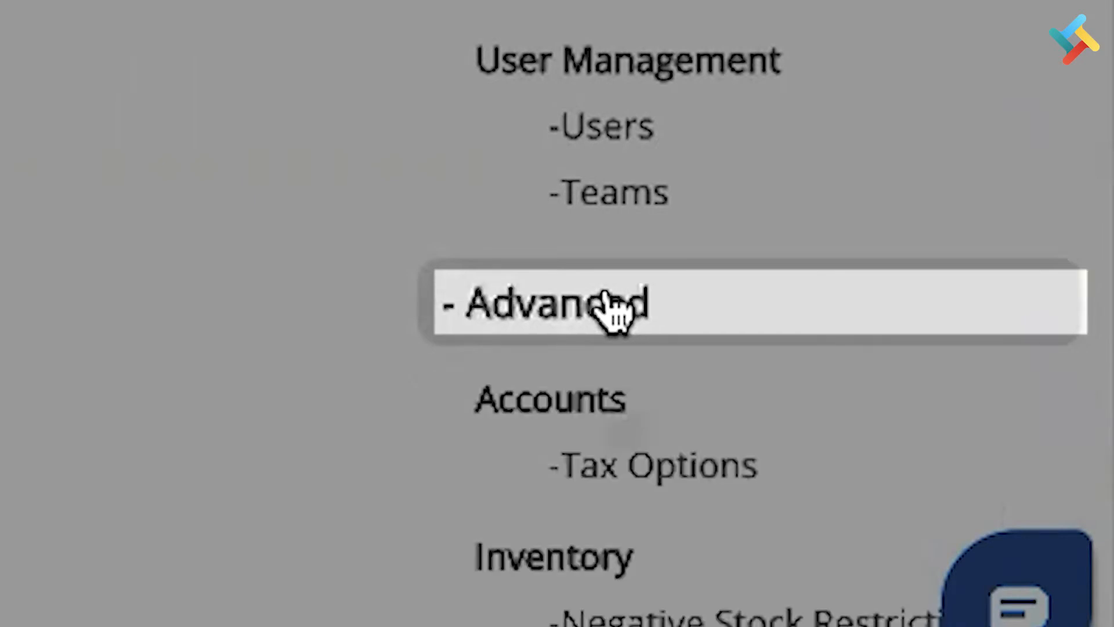
pyautogui.scroll(-7, 615, 313)
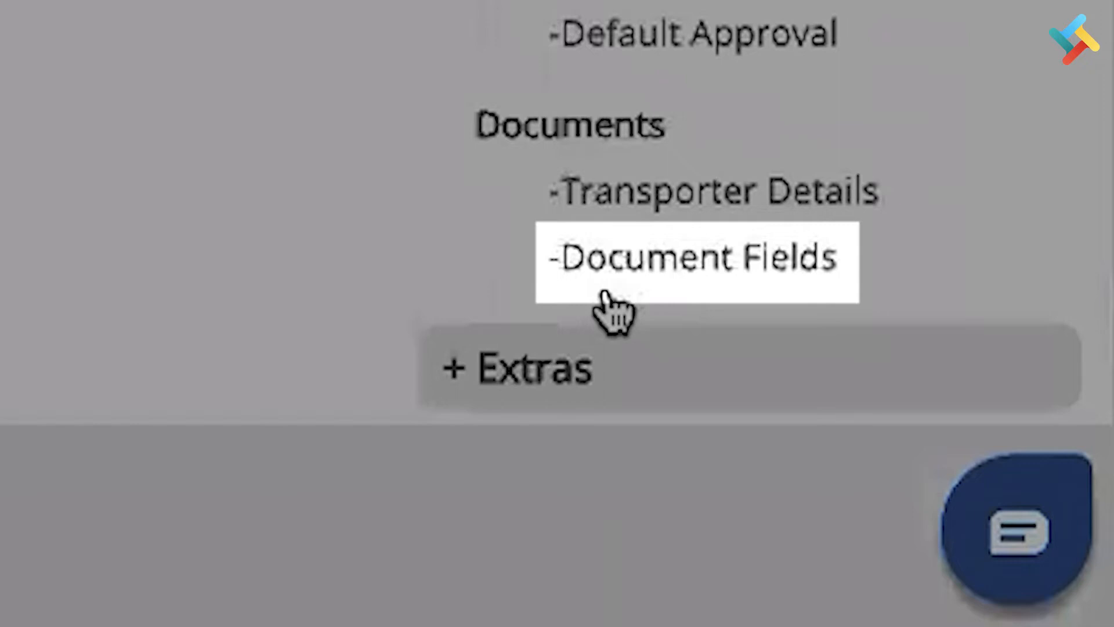
pyautogui.click(605, 295)
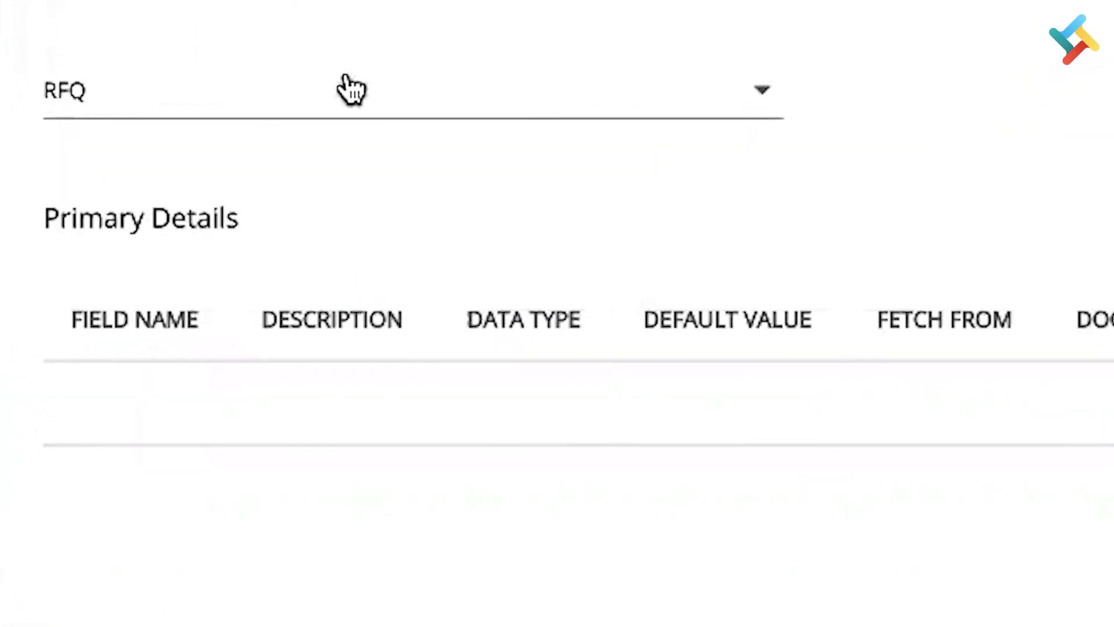
# Step: Choose Sales Invoice as the document type whose custom fields are configured
pyautogui.click(350, 90)
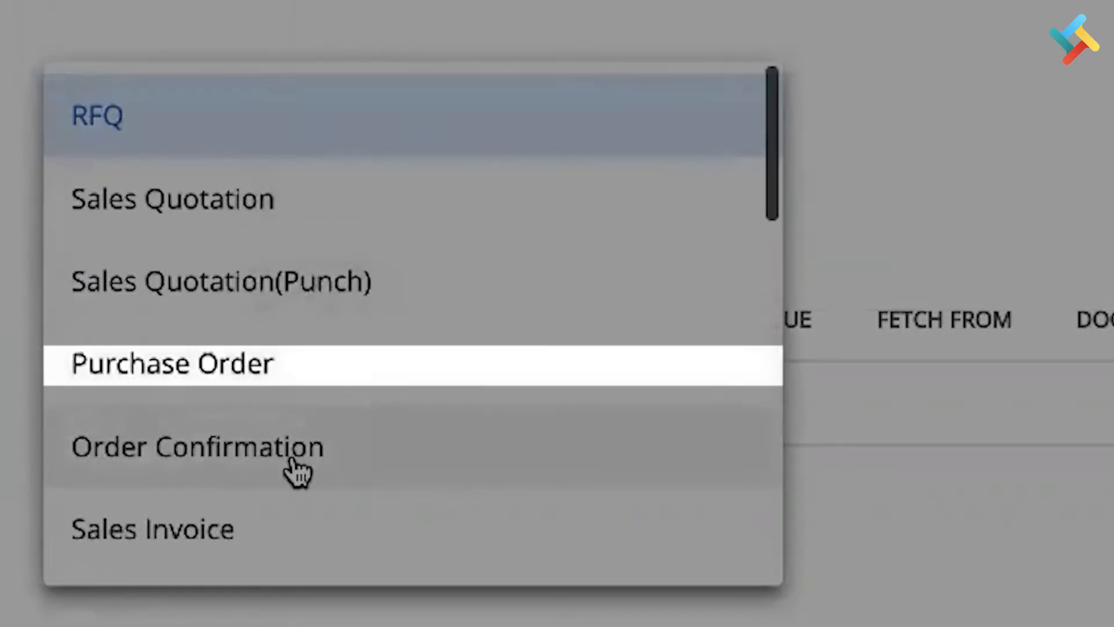
pyautogui.scroll(-4, 296, 467)
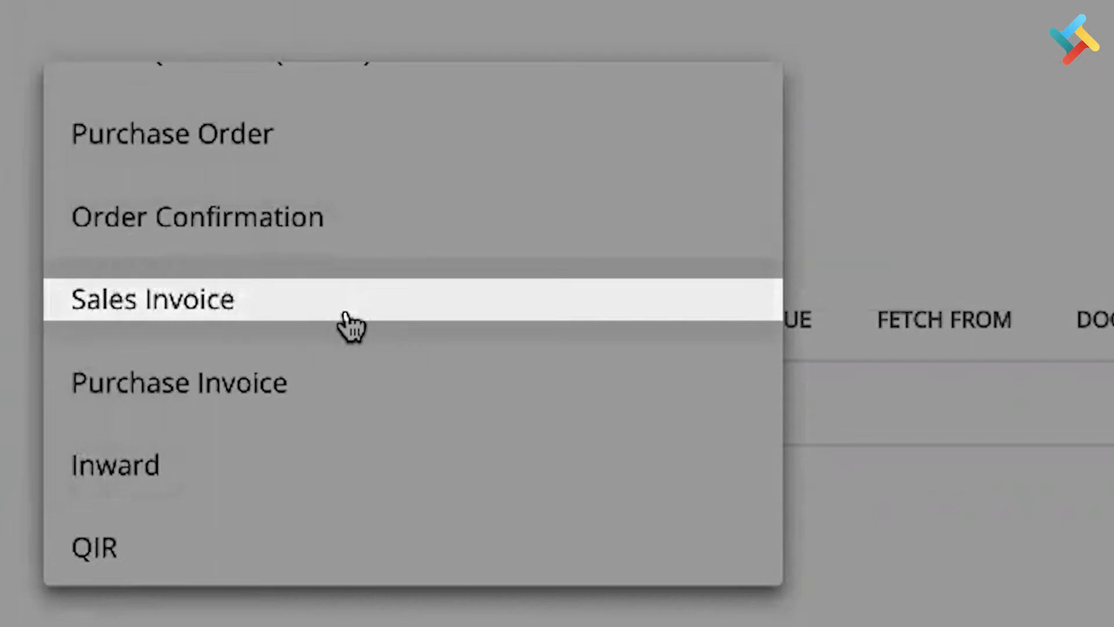
pyautogui.click(345, 313)
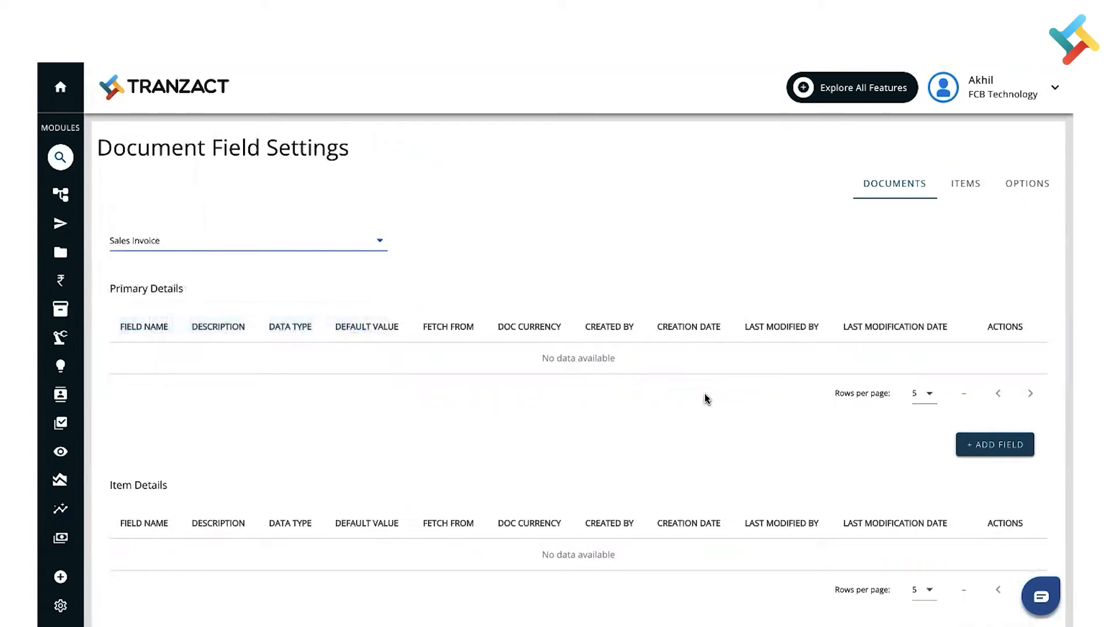
# Step: Start a new Domestic field named Dimension in the Sales Invoice's Primary Details, leaving its description empty
pyautogui.scroll(-2, 707, 398)
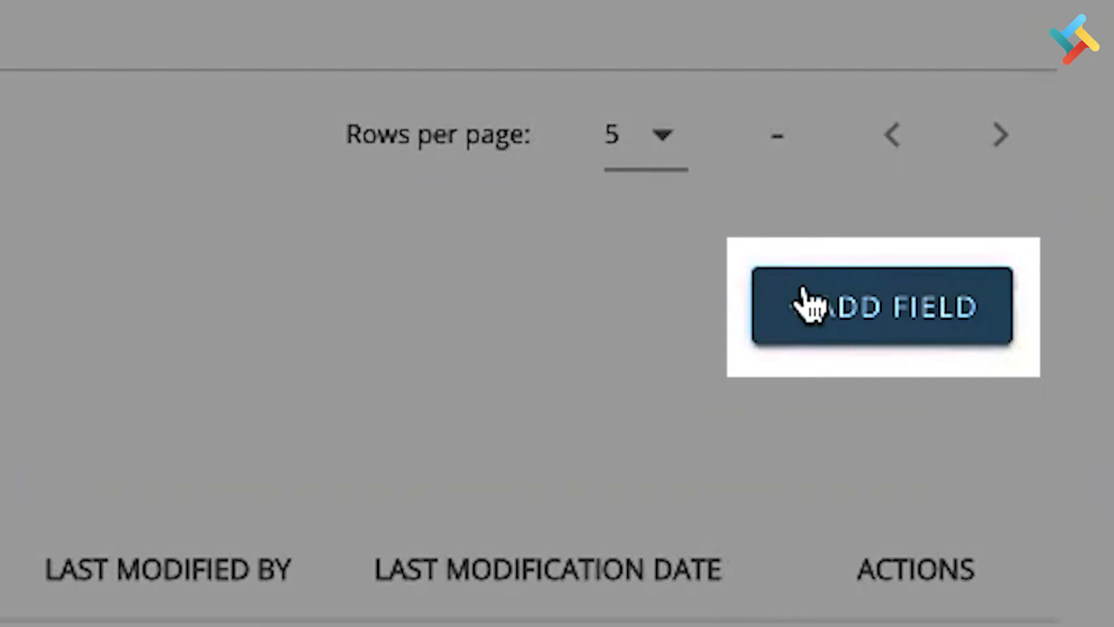
pyautogui.click(809, 305)
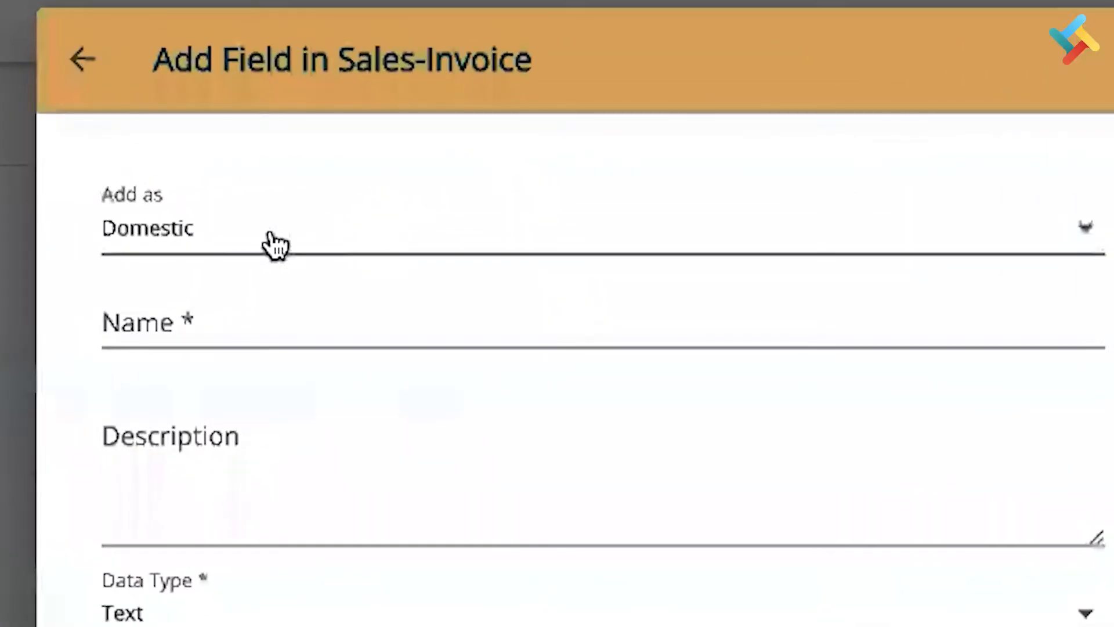
pyautogui.click(441, 183)
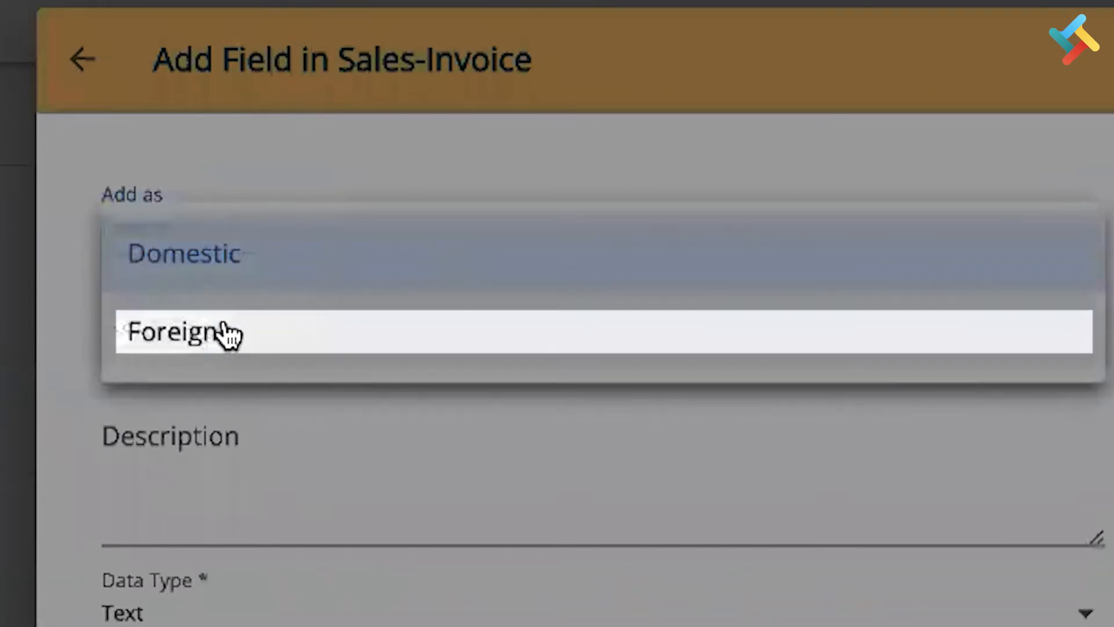
pyautogui.click(377, 255)
pyautogui.click(201, 325)
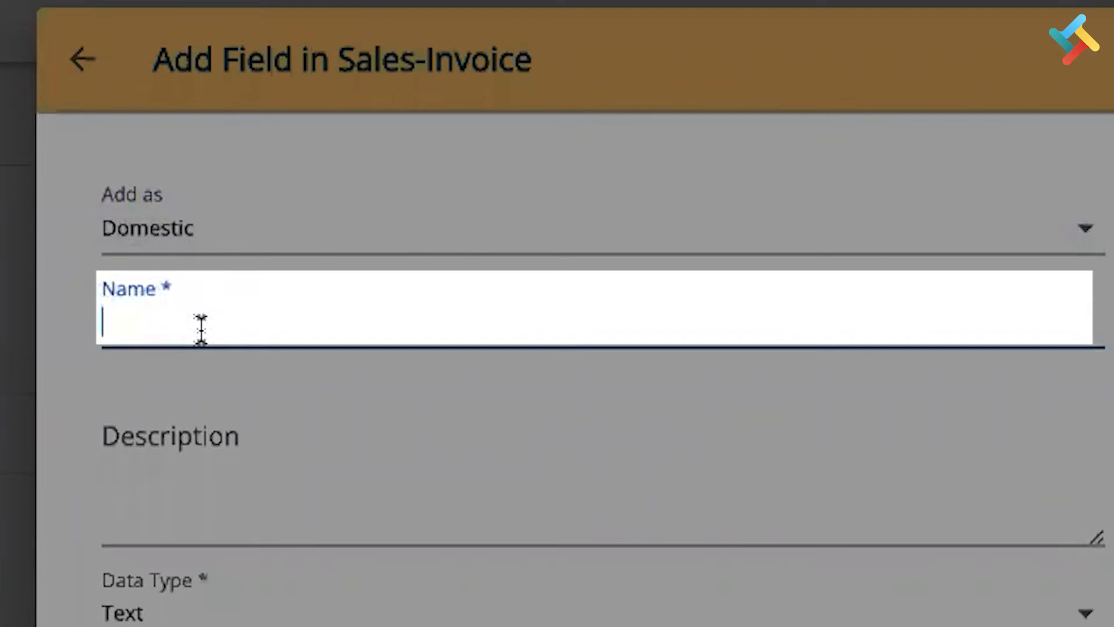
pyautogui.write('Dimension')
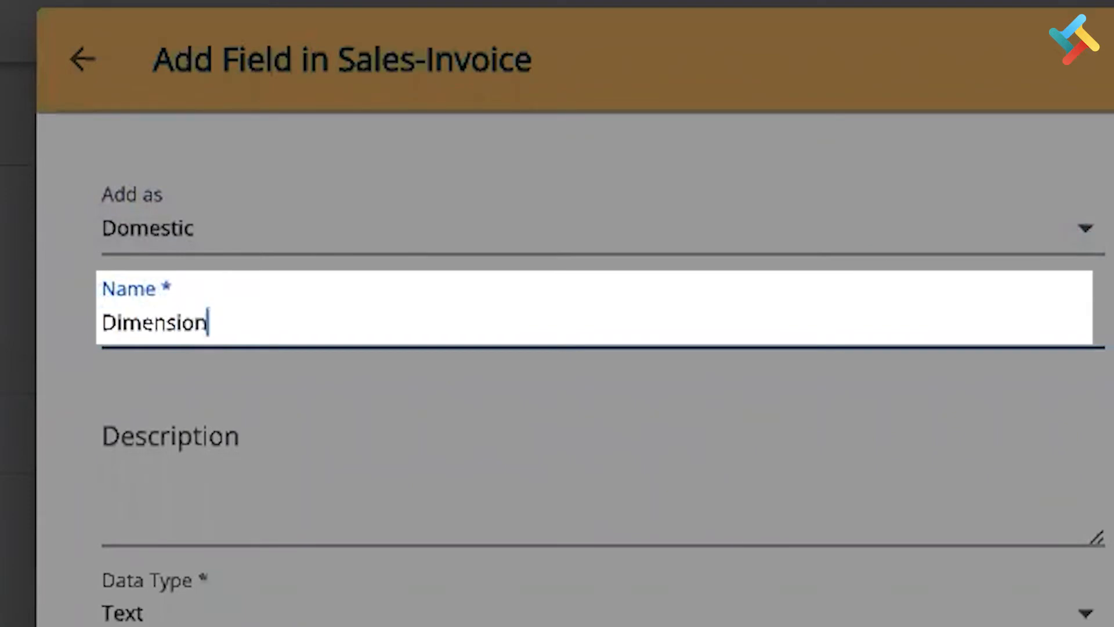
pyautogui.click(323, 510)
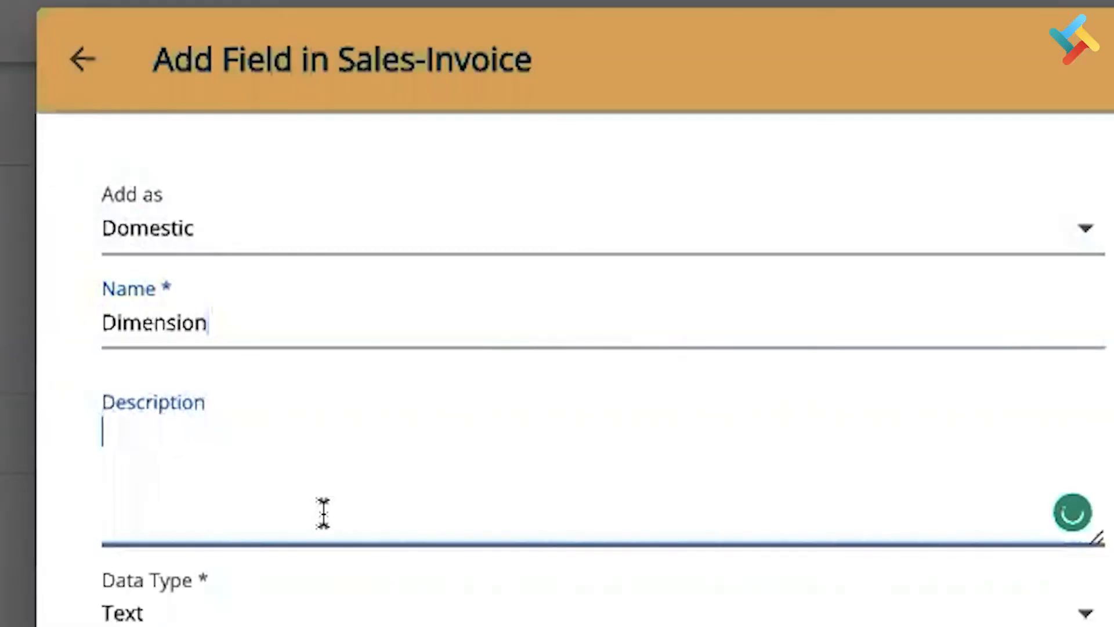
# Step: Try the Date and Time data type for the Dimension field and switch it to Select
pyautogui.click(218, 615)
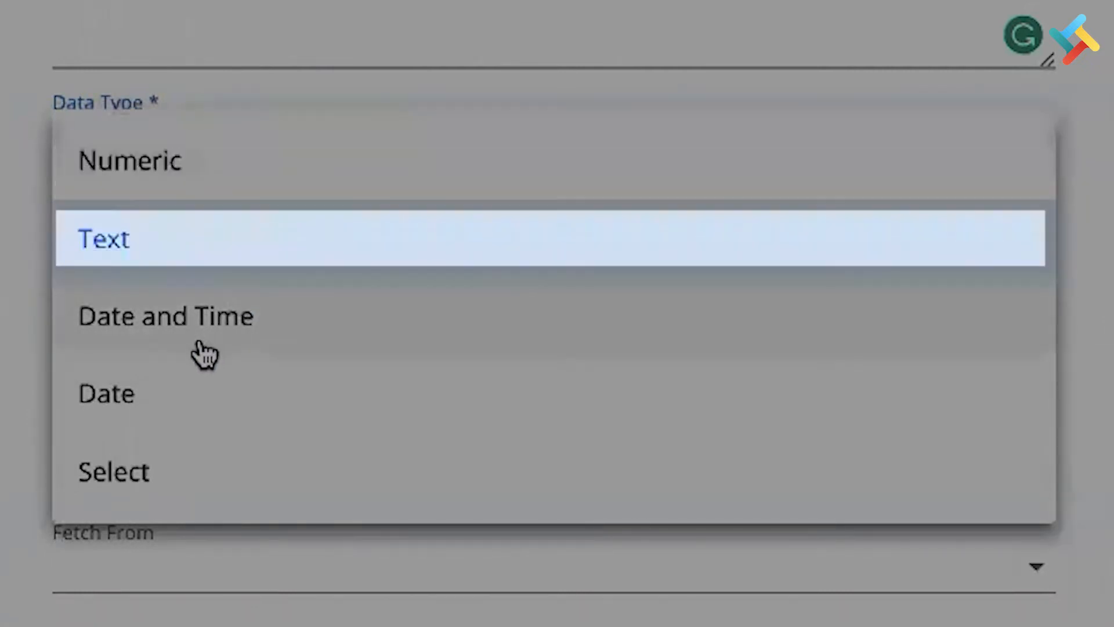
pyautogui.click(296, 330)
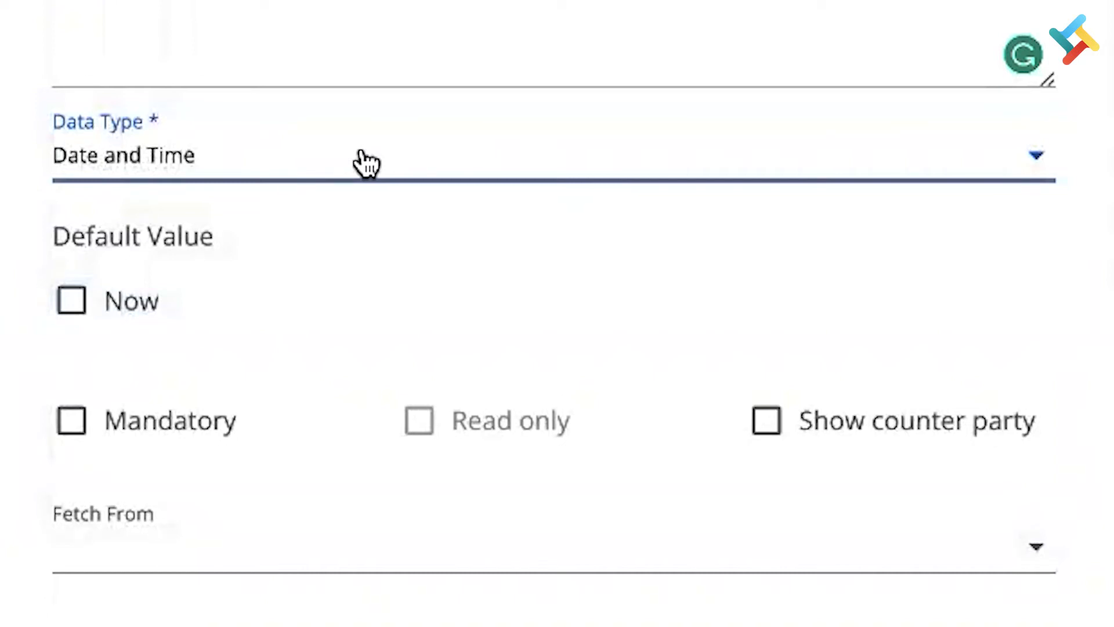
pyautogui.click(362, 158)
pyautogui.click(144, 494)
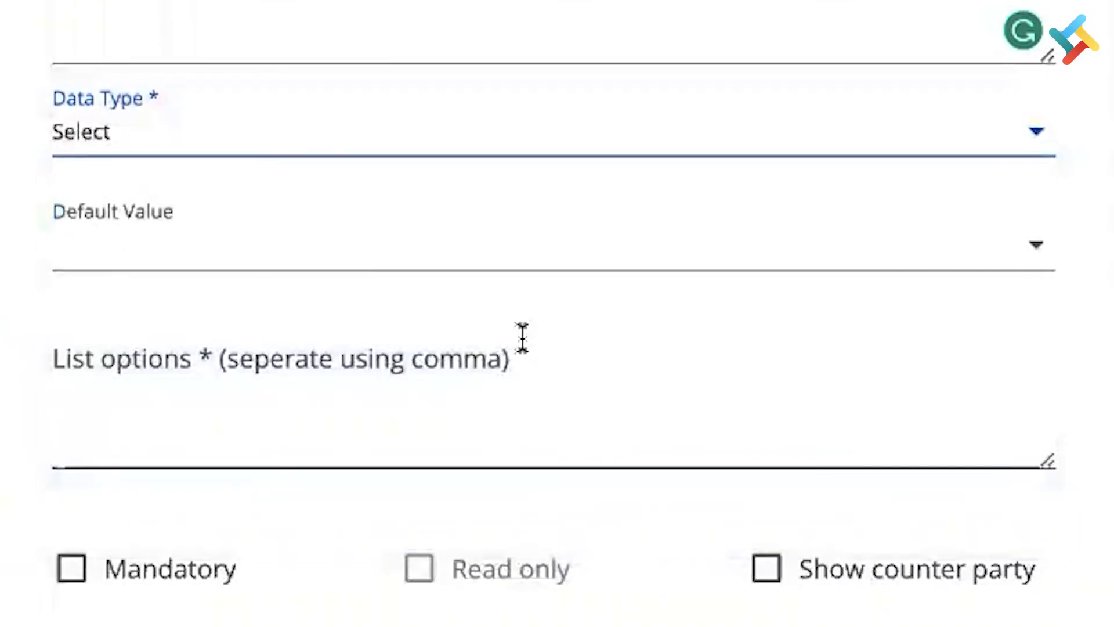
# Step: Enter 89*64,46*82 as the Dimension field's list options and check the available default values without choosing one
pyautogui.click(270, 431)
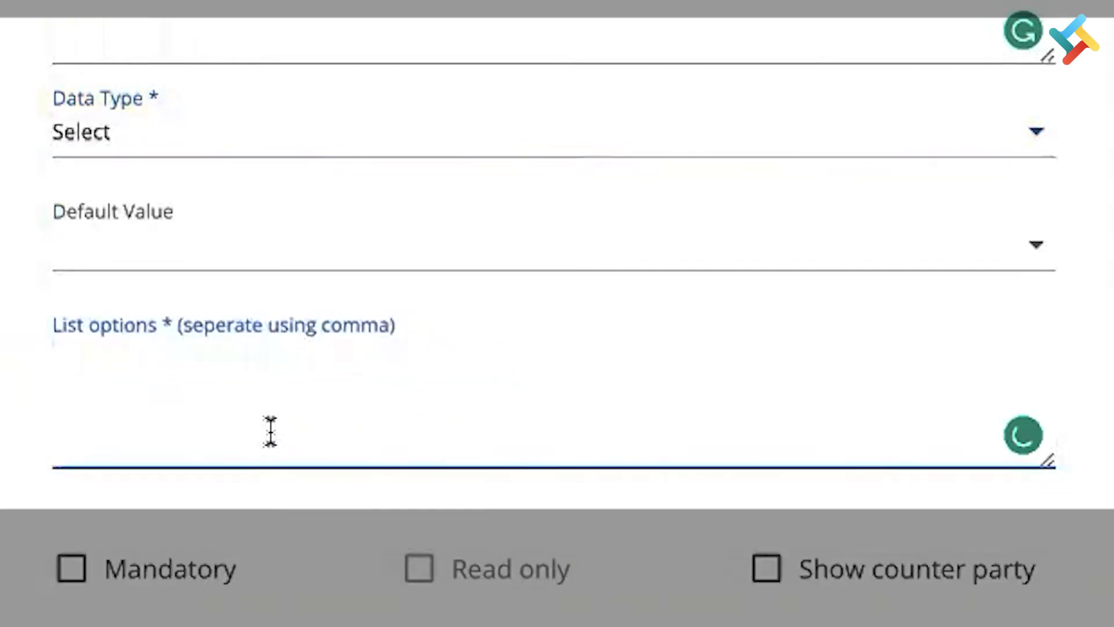
pyautogui.write('89')
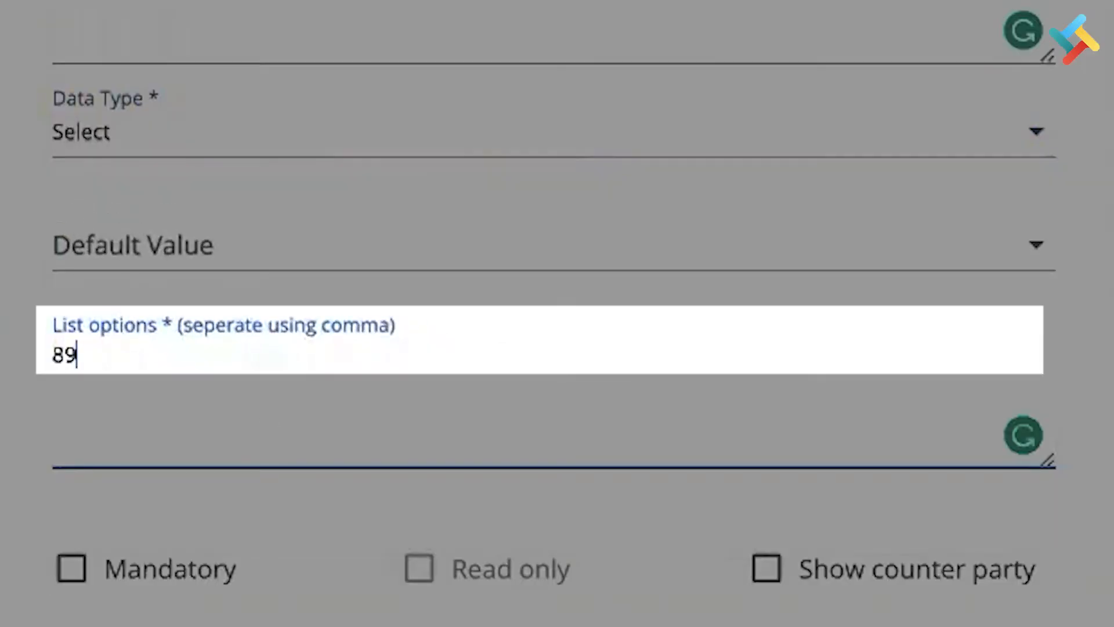
pyautogui.write('*64')
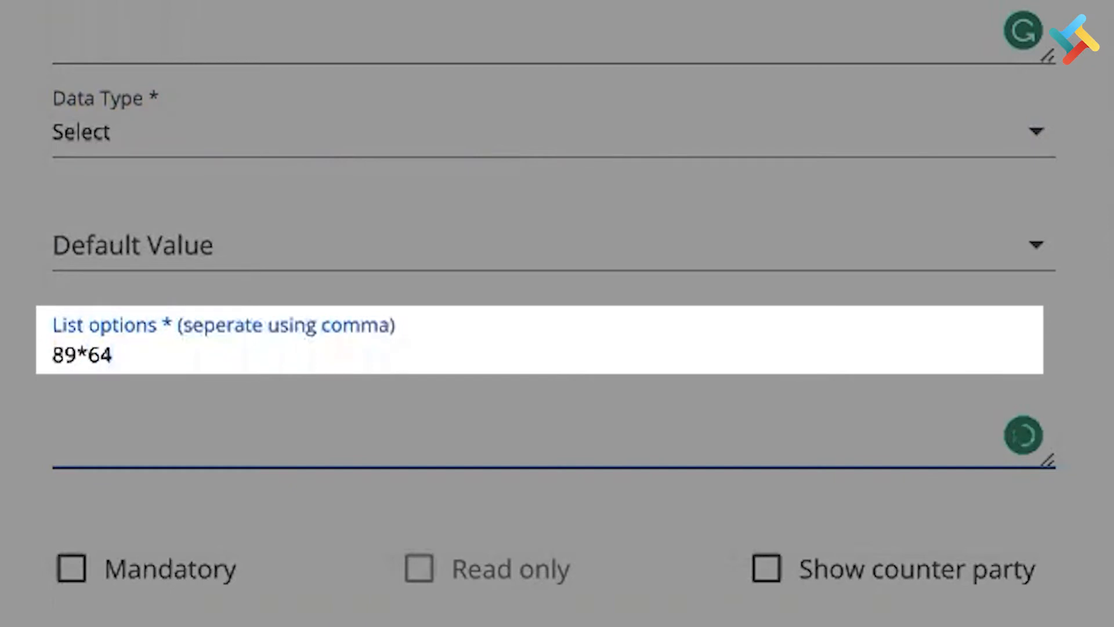
pyautogui.write(',')
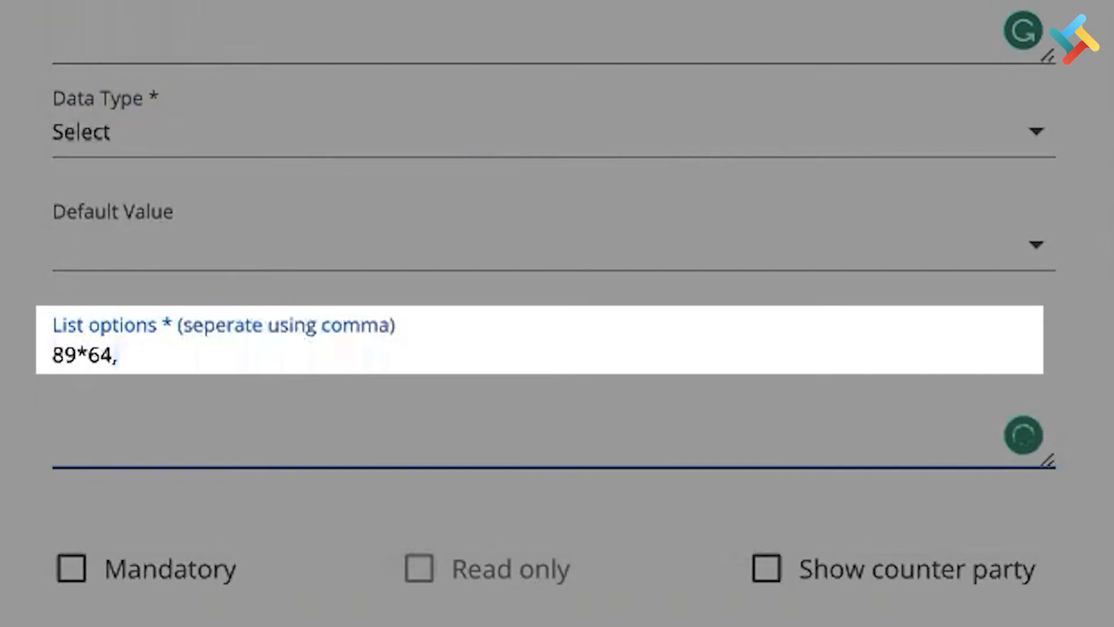
pyautogui.write('46*82')
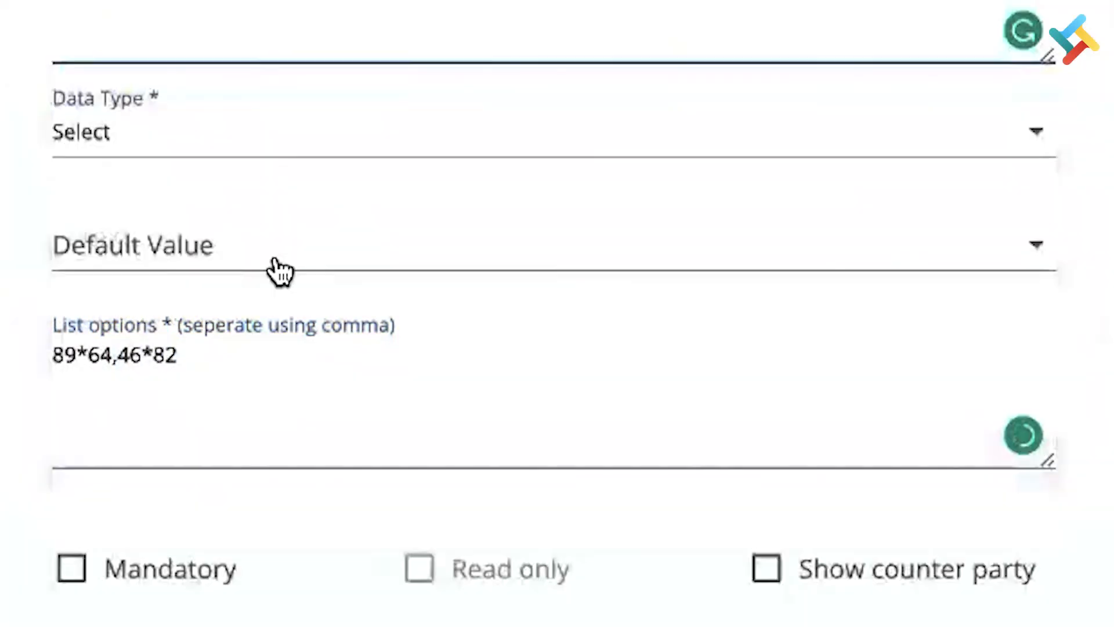
pyautogui.click(281, 266)
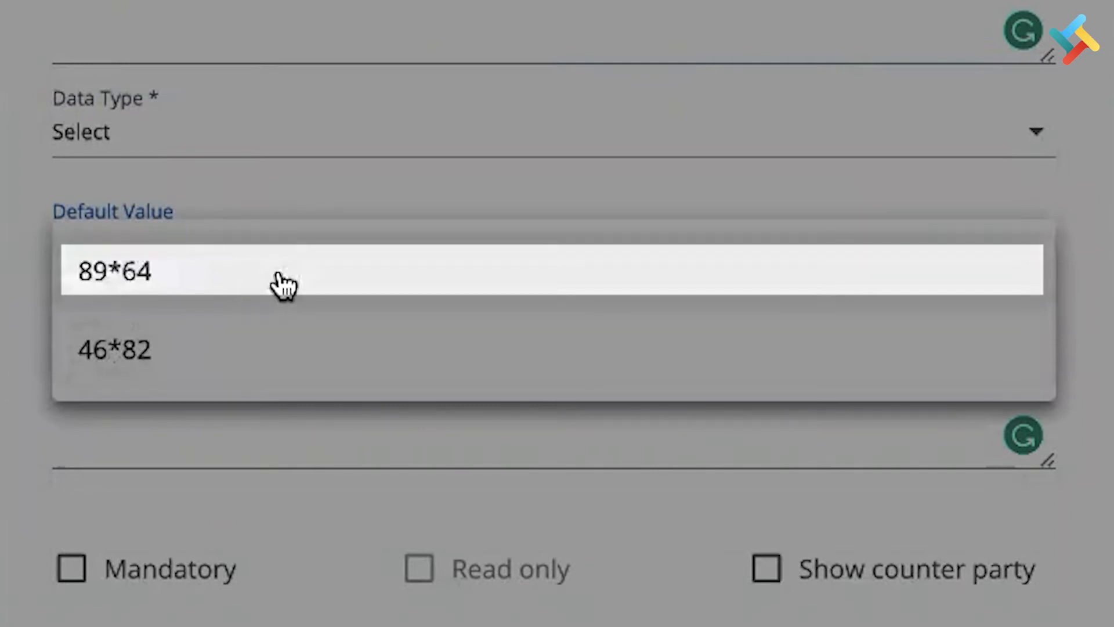
pyautogui.click(532, 11)
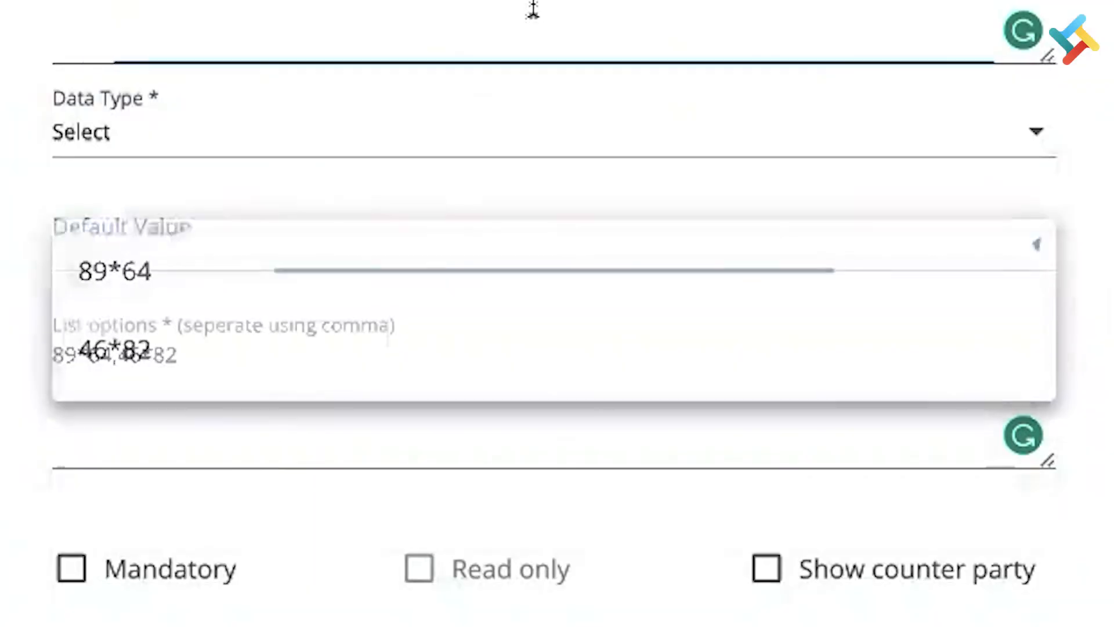
# Step: Set the Dimension field's data type to Text, make it mandatory and save it with Fetch From left empty
pyautogui.click(349, 150)
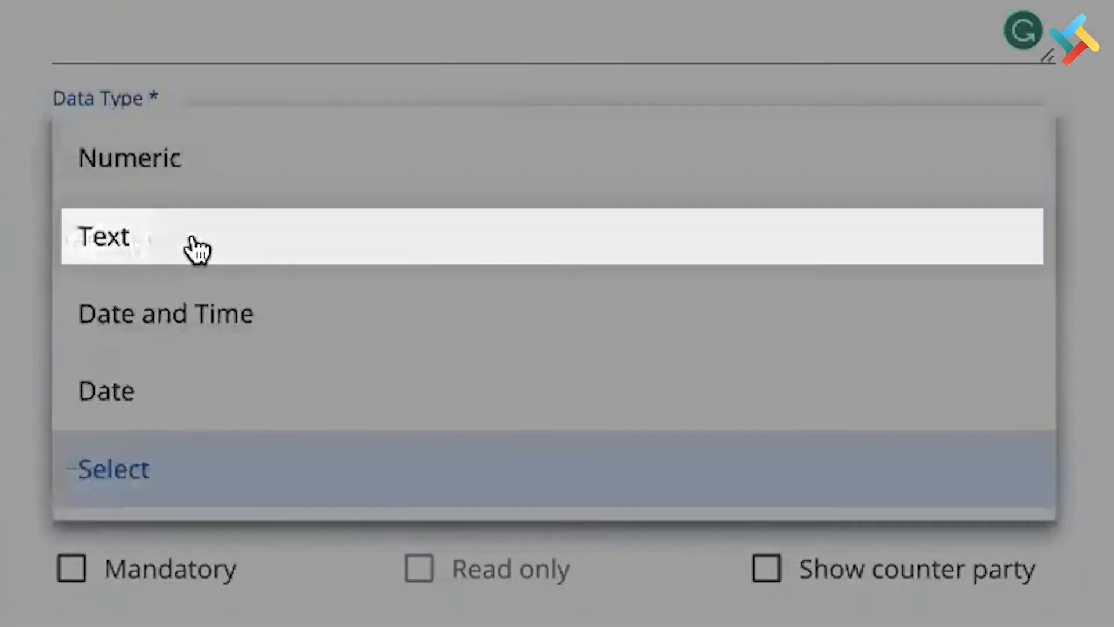
pyautogui.click(198, 248)
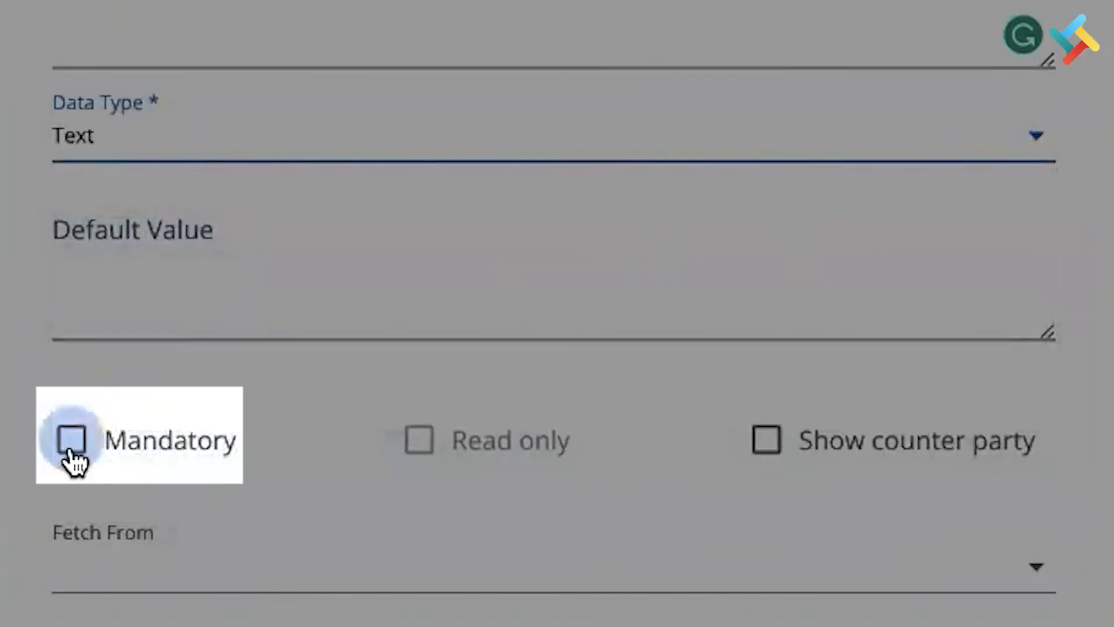
pyautogui.click(71, 447)
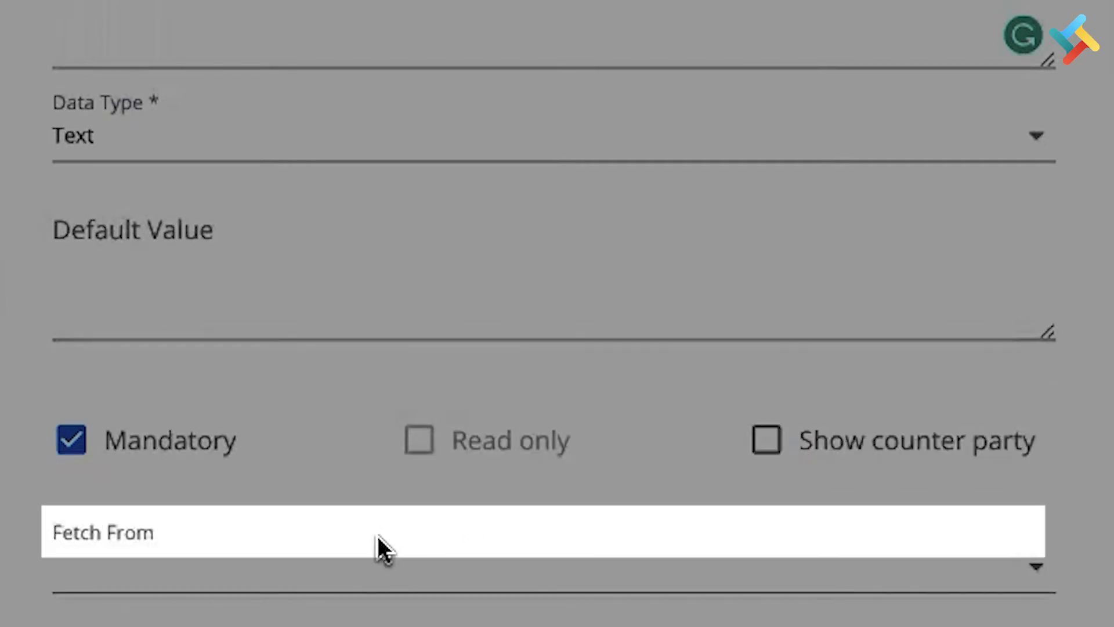
pyautogui.click(358, 552)
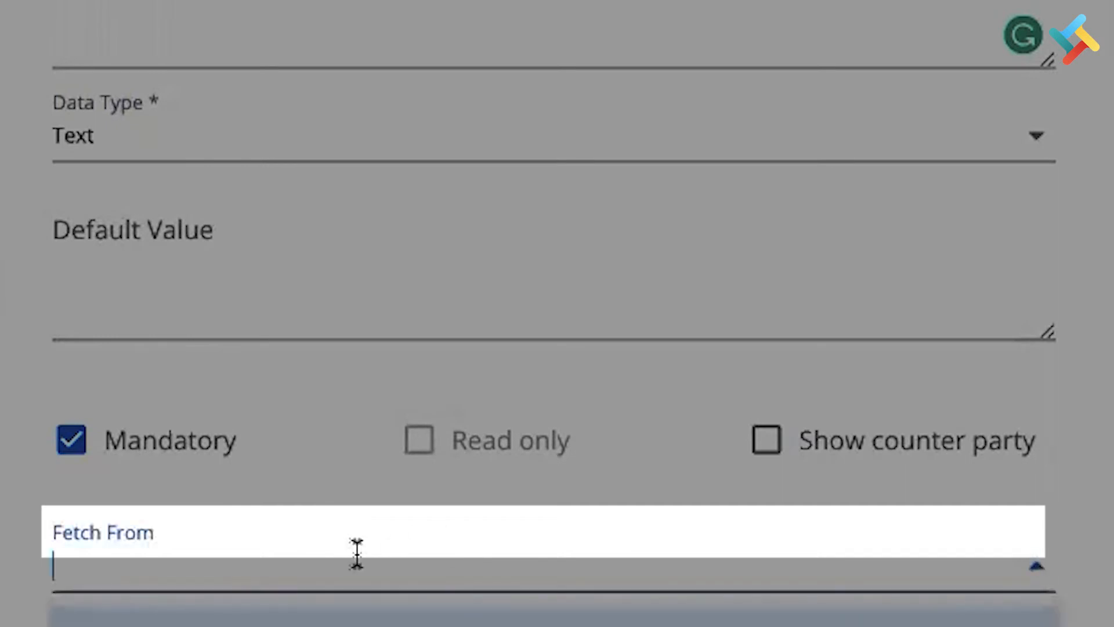
pyautogui.click(357, 12)
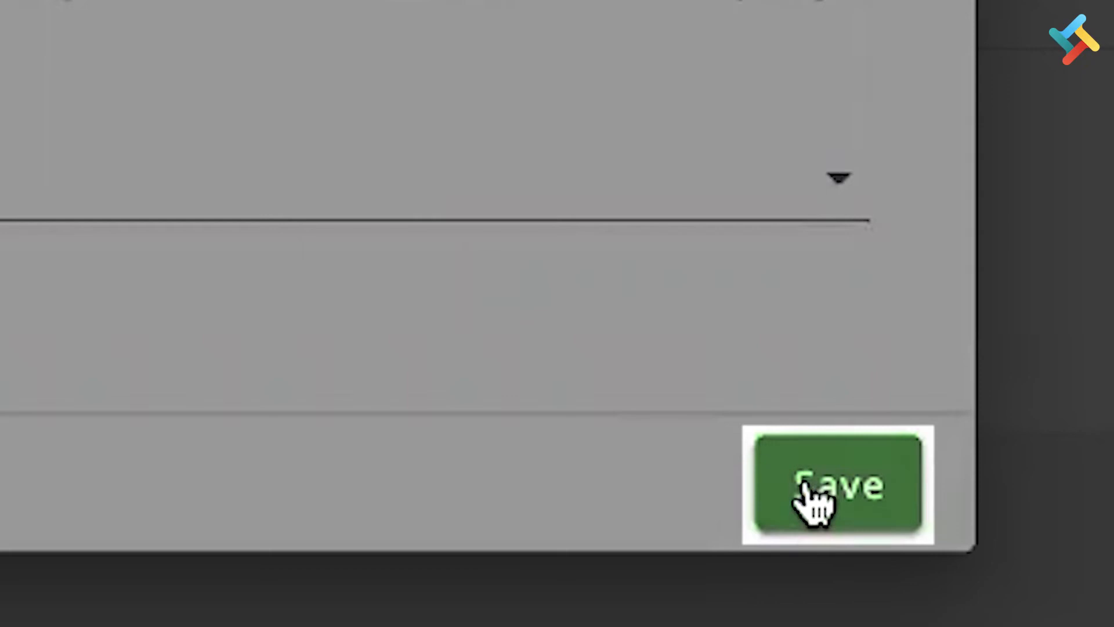
pyautogui.click(742, 584)
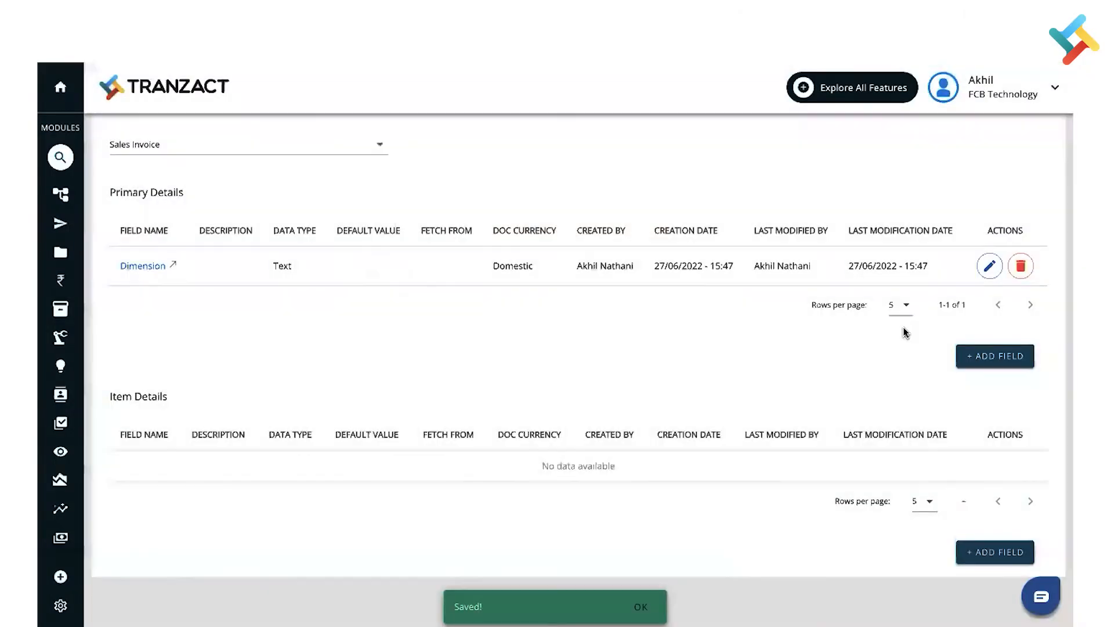
# Step: Add a mandatory Domestic field named Size with the Text data type to the Sales Invoice's Item Details and save it
pyautogui.scroll(-1, 736, 393)
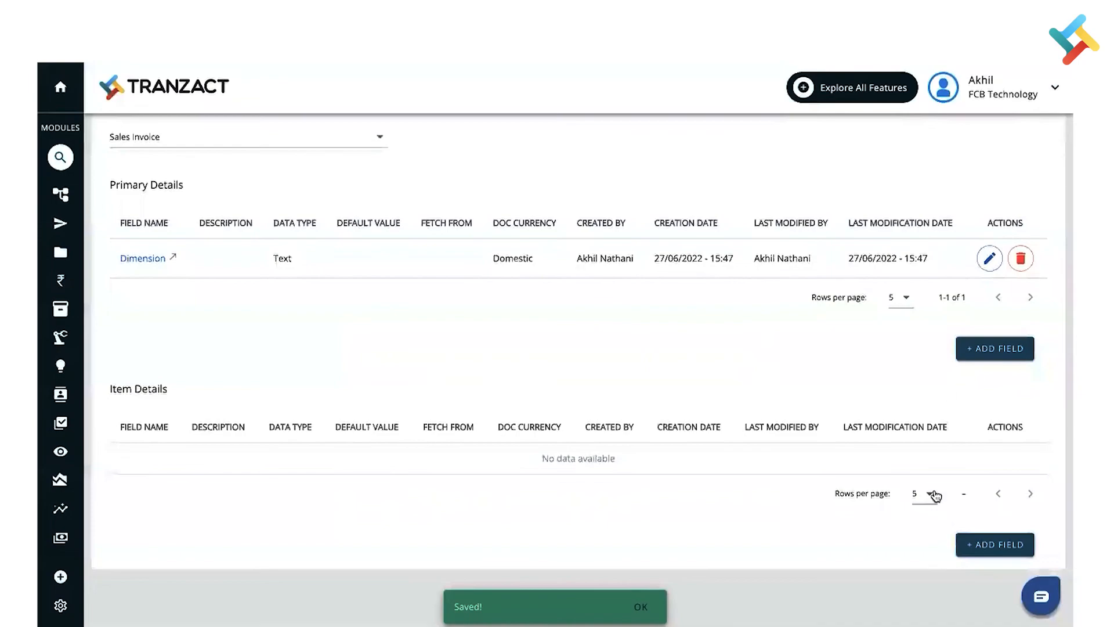
pyautogui.click(998, 546)
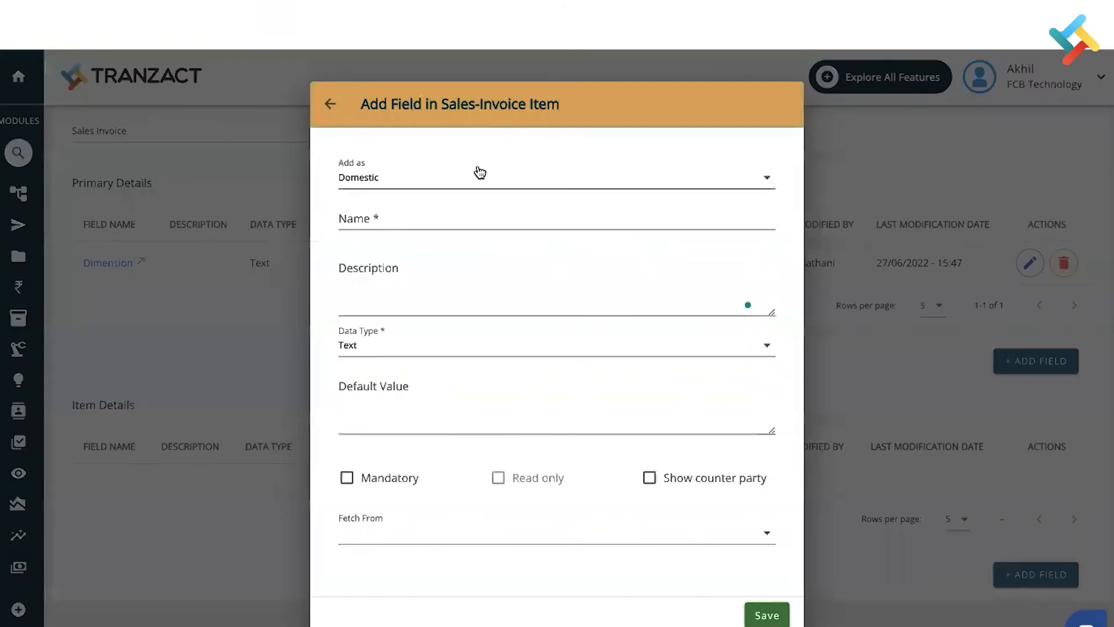
pyautogui.click(435, 217)
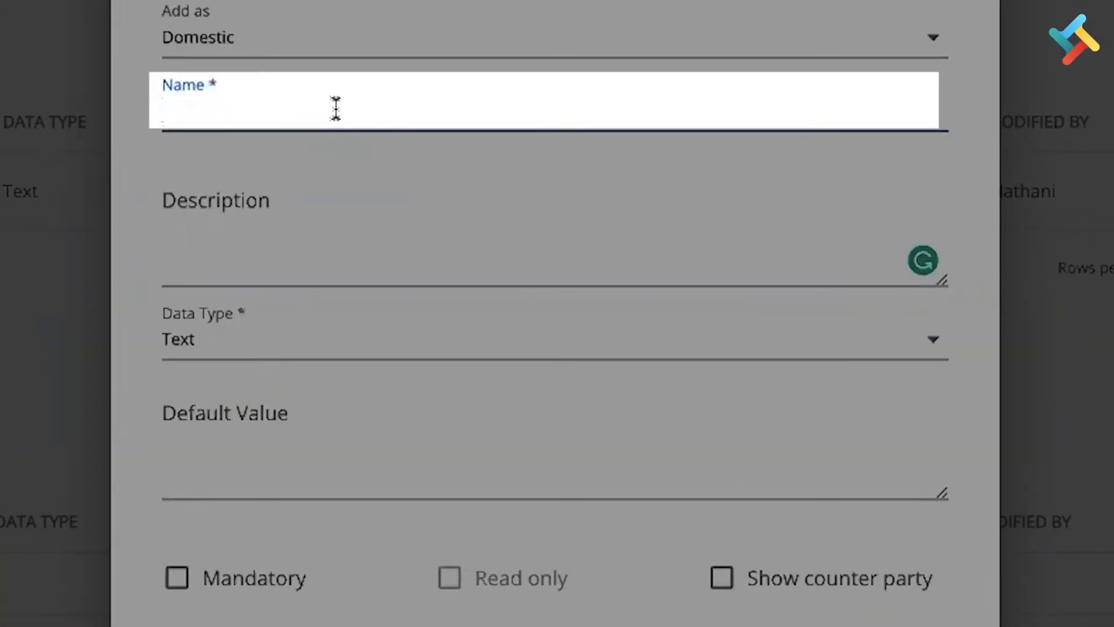
pyautogui.write('Size')
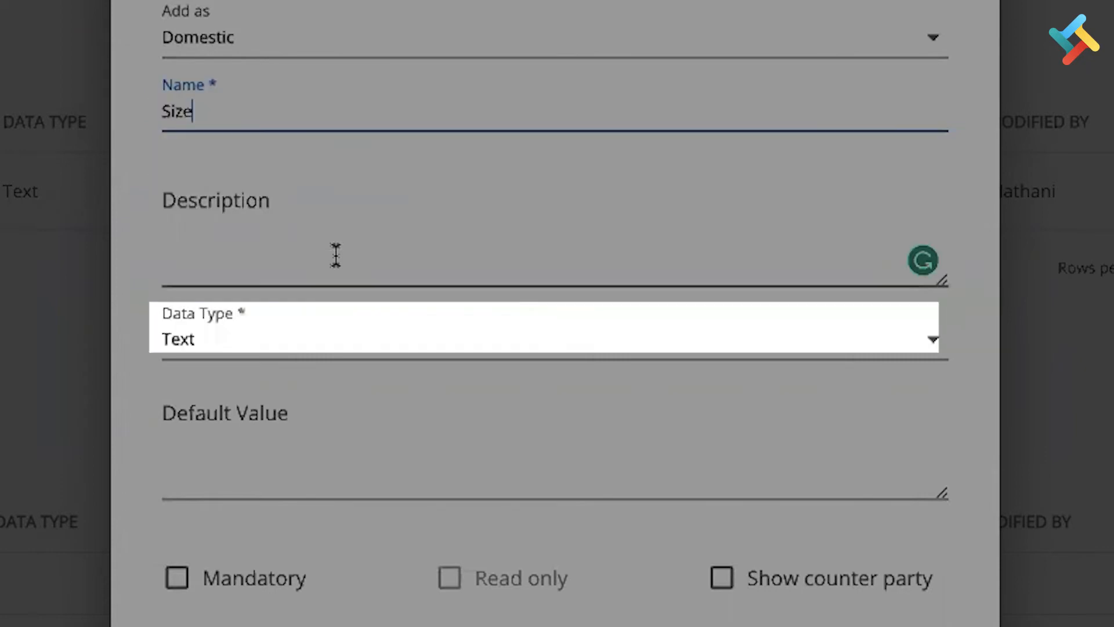
pyautogui.click(318, 338)
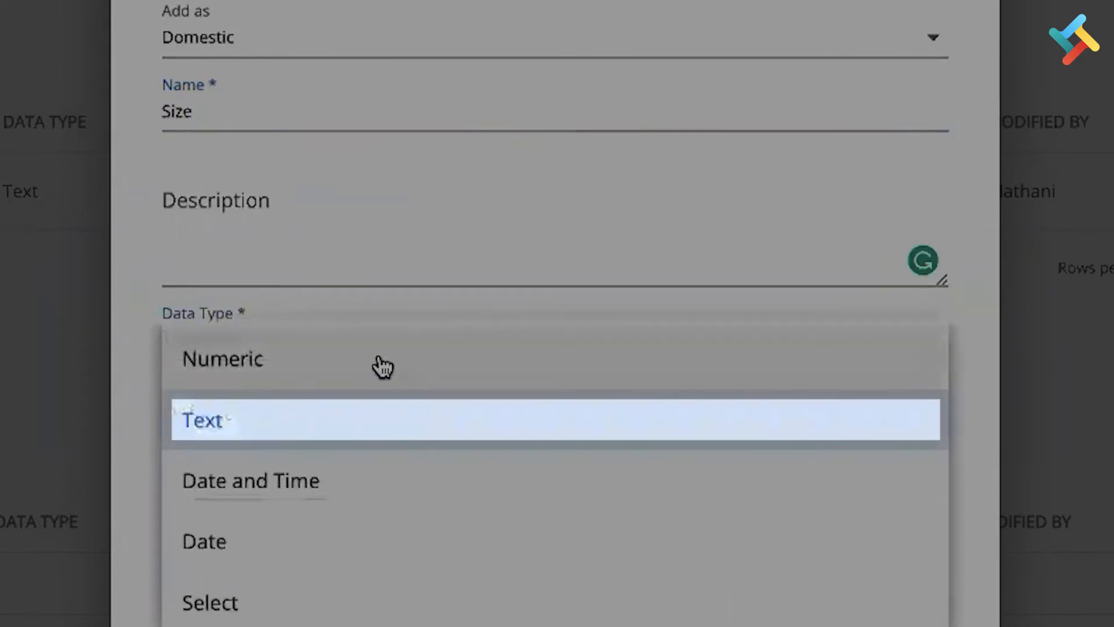
pyautogui.click(337, 428)
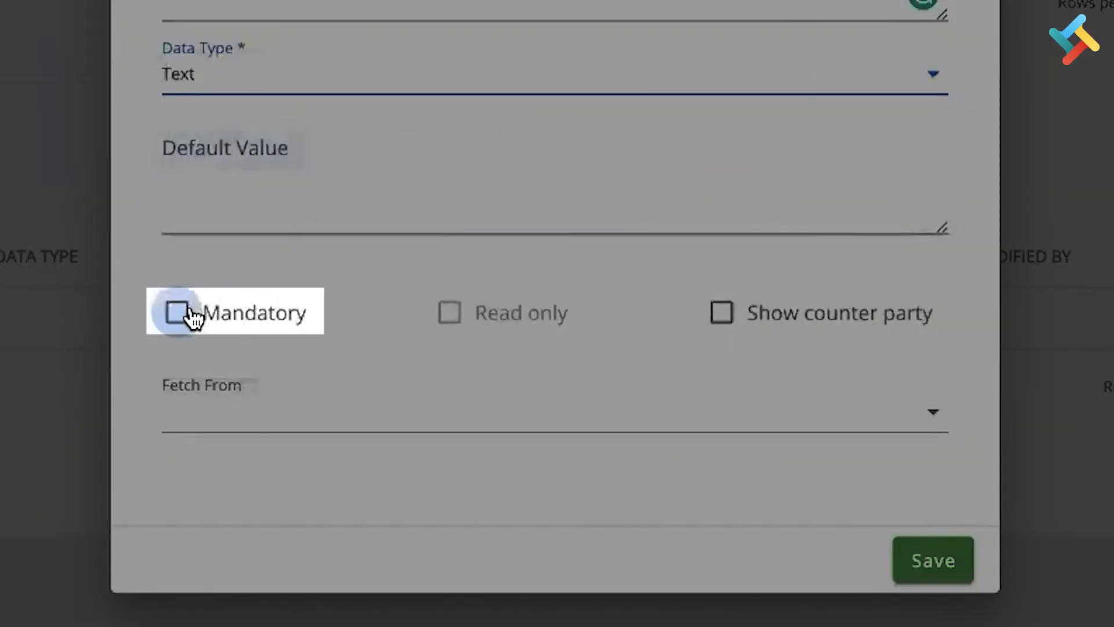
pyautogui.click(191, 308)
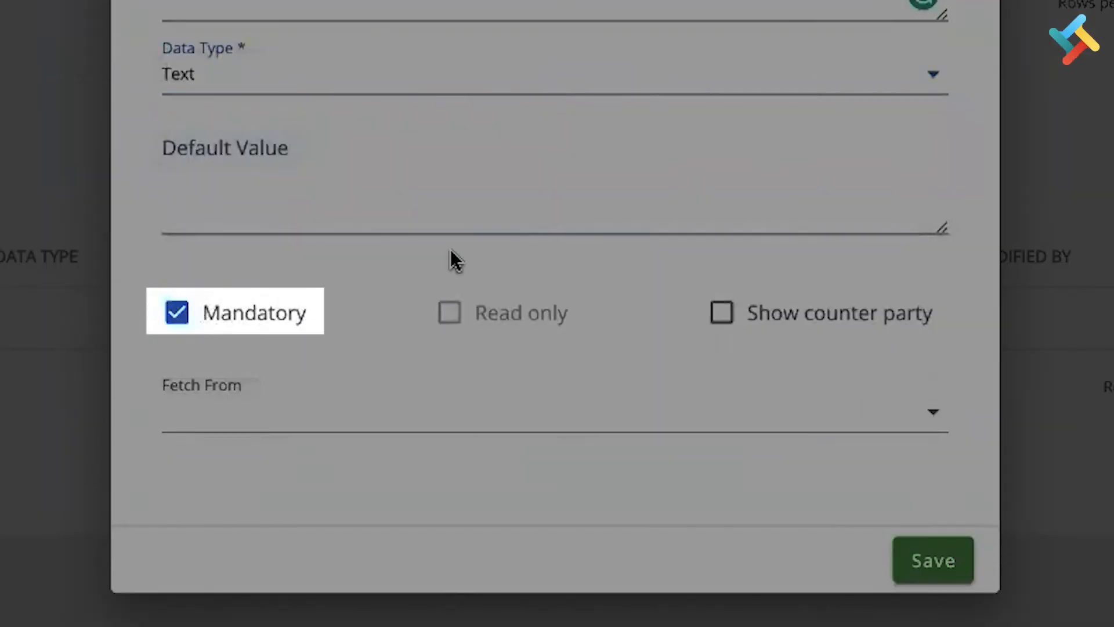
pyautogui.click(944, 568)
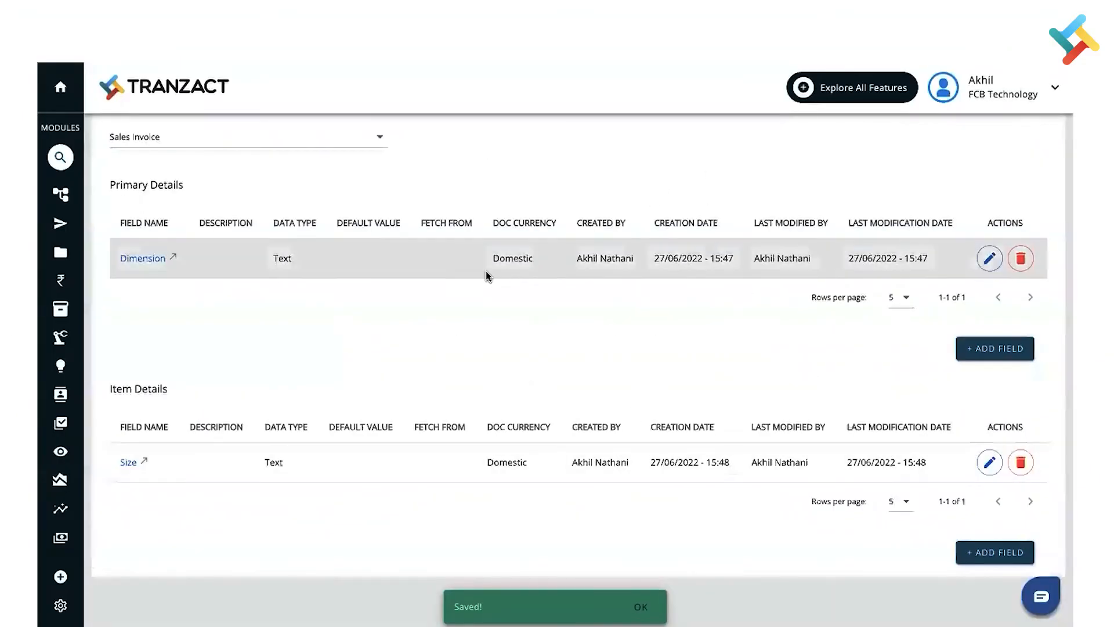
# Step: Create a new invoice from the Transactions module with Brilliant Engg Pvt Ltd as the buyer
pyautogui.moveTo(57, 186)
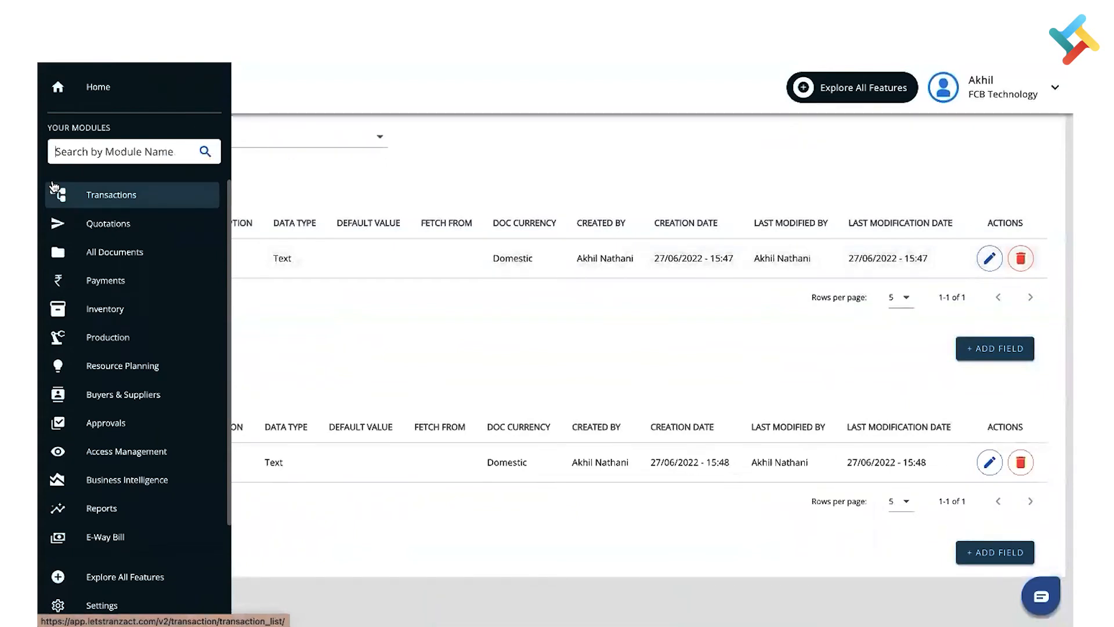
pyautogui.click(145, 201)
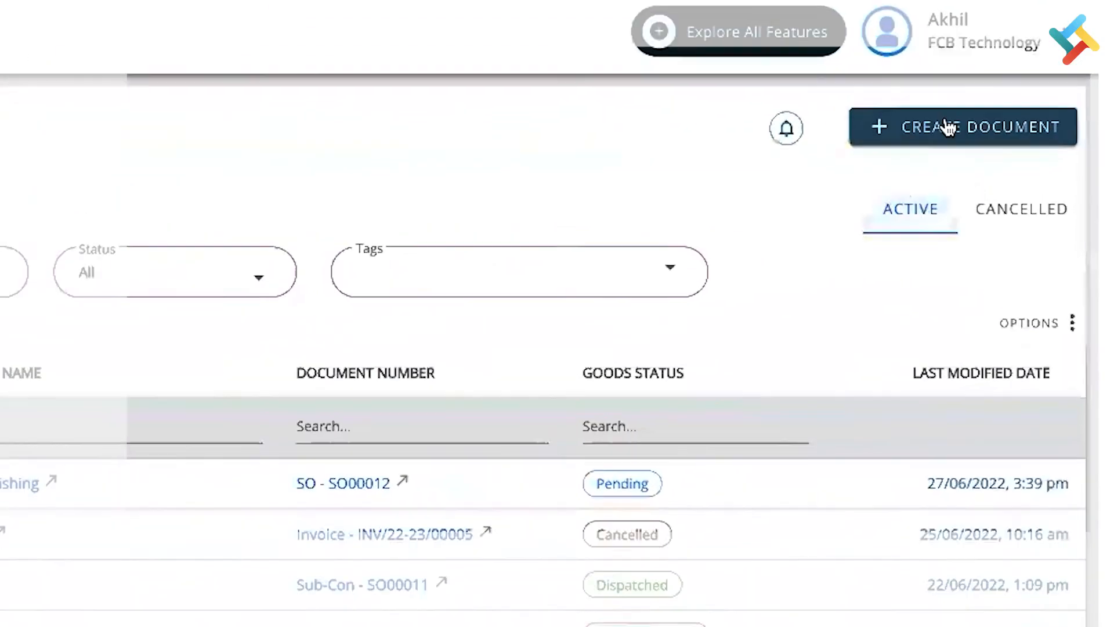
pyautogui.click(982, 146)
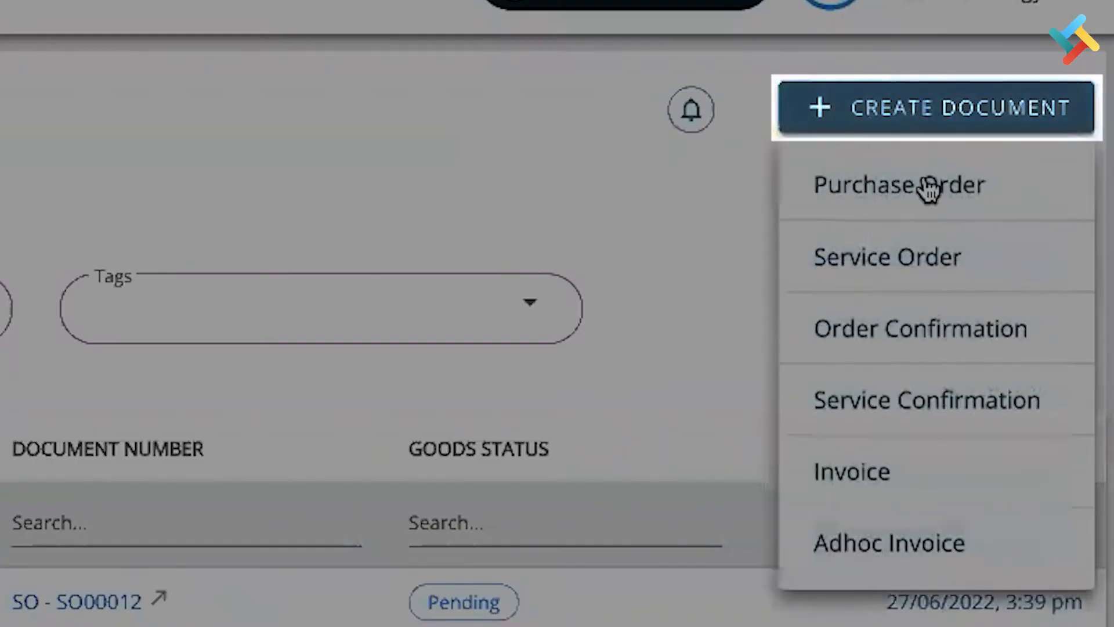
pyautogui.click(893, 487)
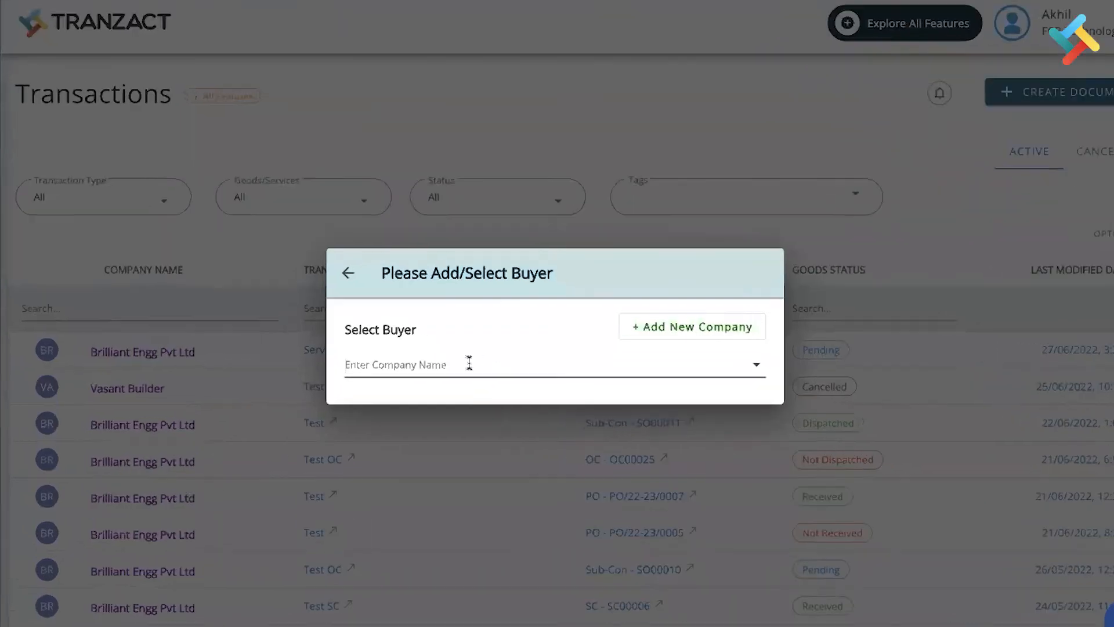
pyautogui.click(488, 379)
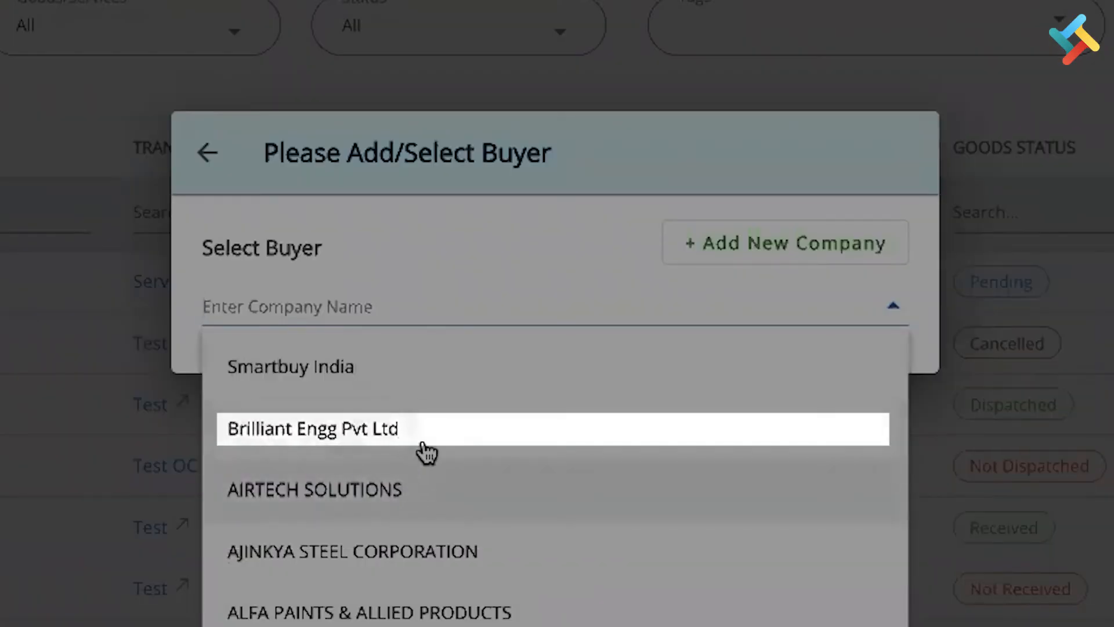
pyautogui.click(427, 447)
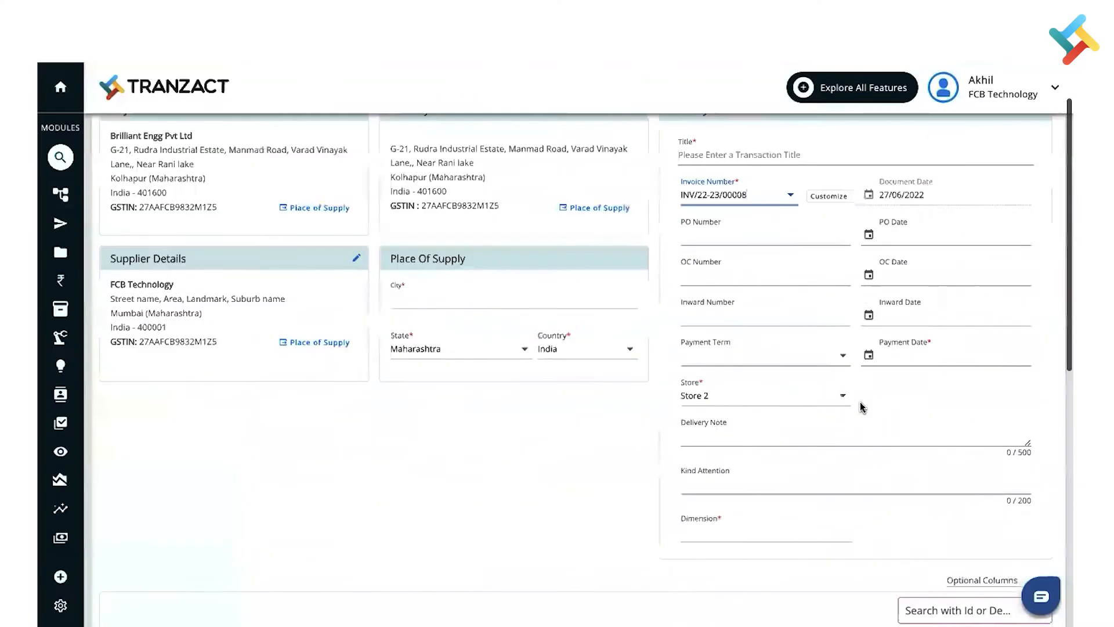
# Step: Enter "invoice of Cashew" as the title in the invoice's Primary Document Details
pyautogui.scroll(-2, 860, 401)
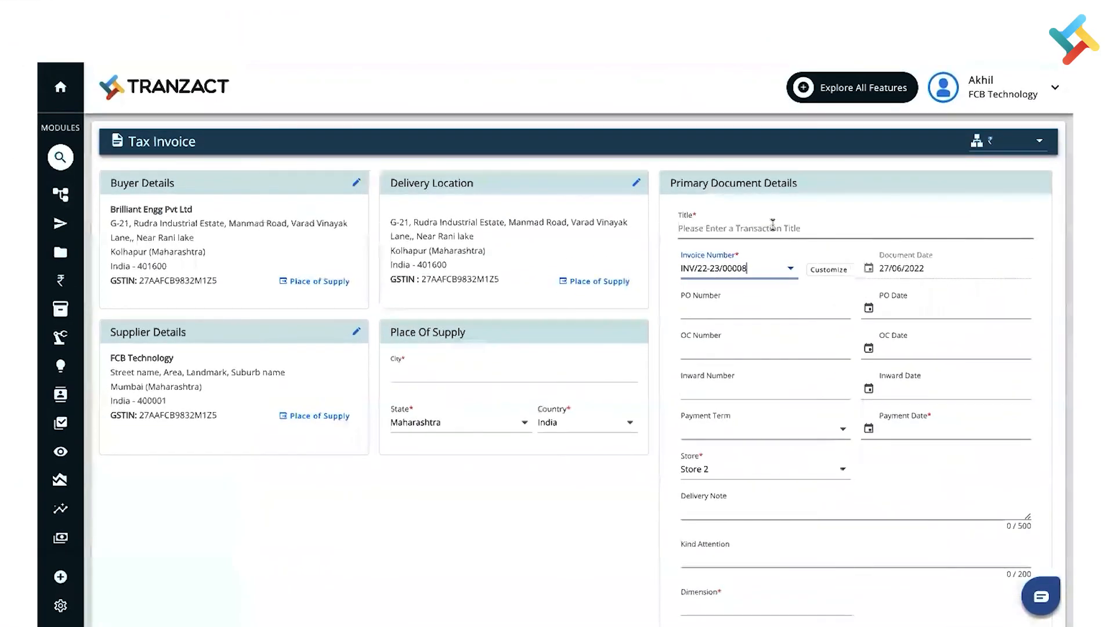
pyautogui.click(772, 226)
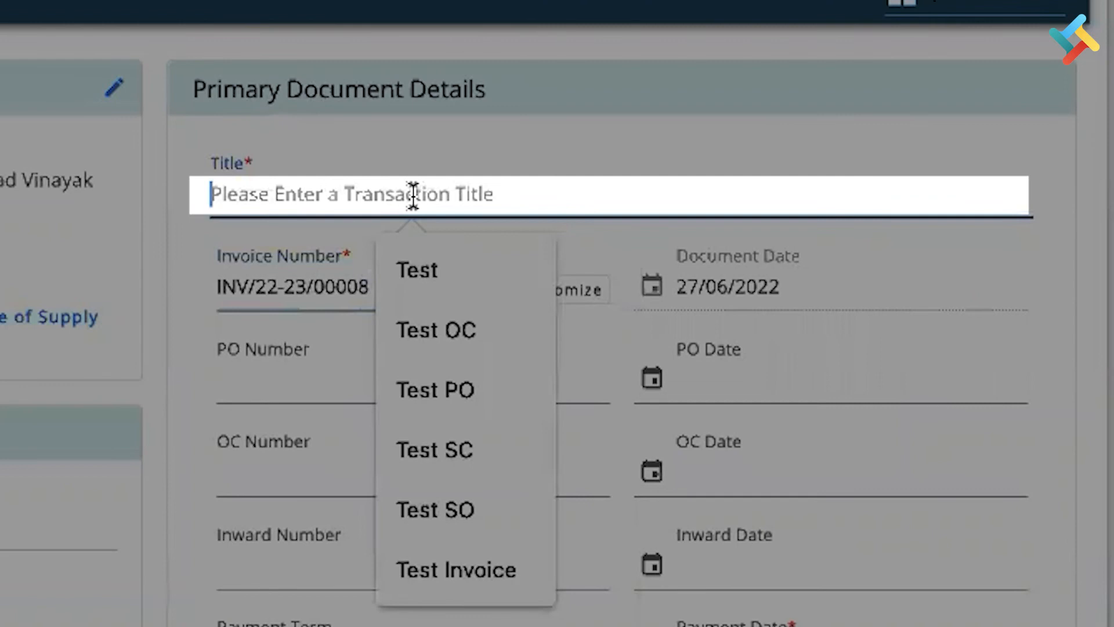
pyautogui.write('nvoice od')
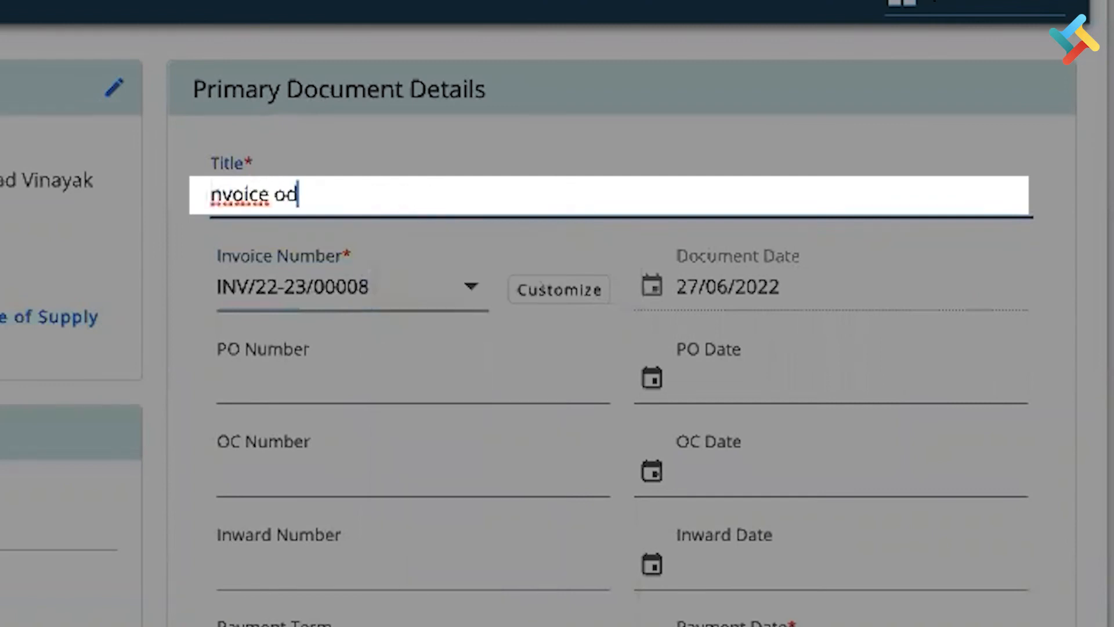
pyautogui.press('BackSpace')
pyautogui.write('f')
pyautogui.hotkey('ctrl', 'a')
pyautogui.press('BackSpace')
pyautogui.write('invoice of Cashew')
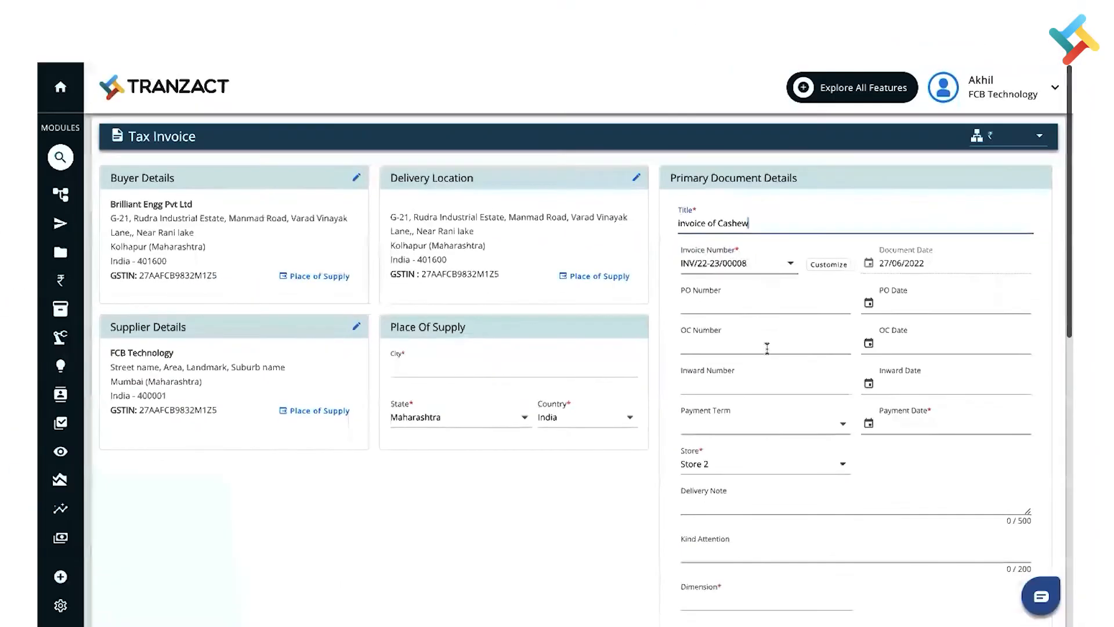
# Step: Set the invoice's payment date to 31/07/2022 and enter 4 Pack in the custom Dimension field
pyautogui.scroll(-1, 766, 348)
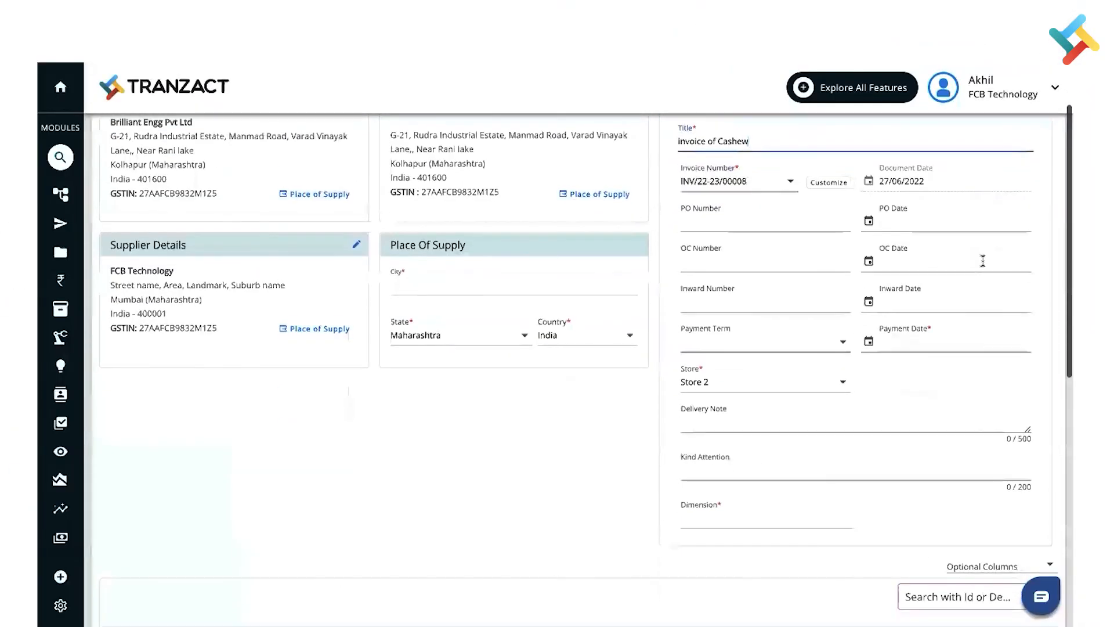
pyautogui.click(893, 348)
pyautogui.click(1014, 162)
pyautogui.click(639, 575)
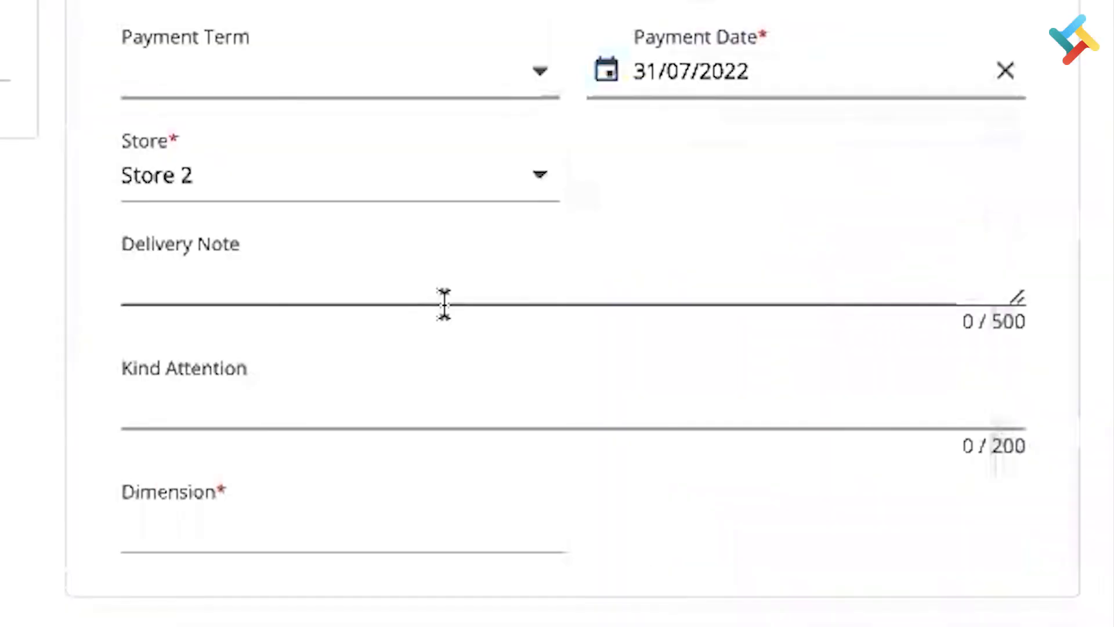
pyautogui.scroll(-5, 442, 298)
pyautogui.click(250, 233)
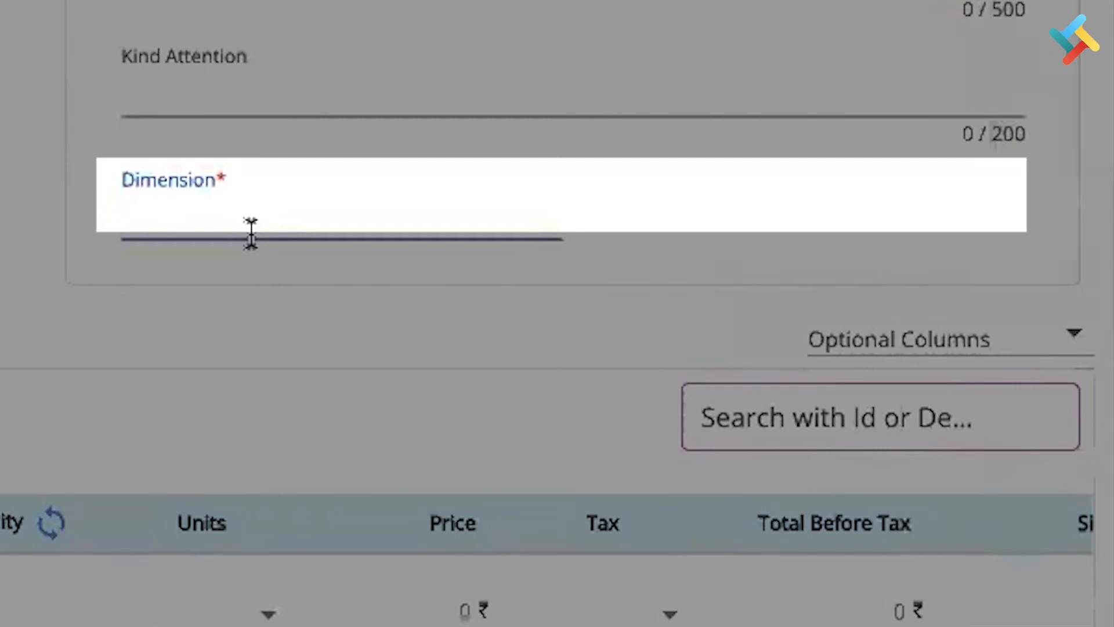
pyautogui.write('4 Pack')
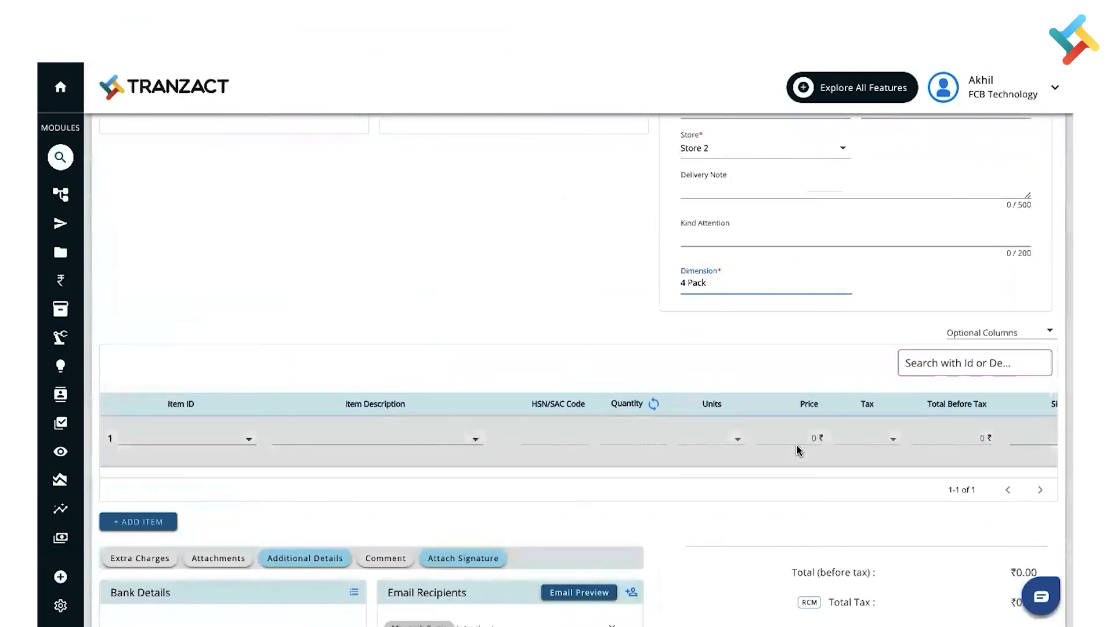
# Step: Look up "cashew pack" as the first row's item description and start adding it as a new item
pyautogui.click(311, 435)
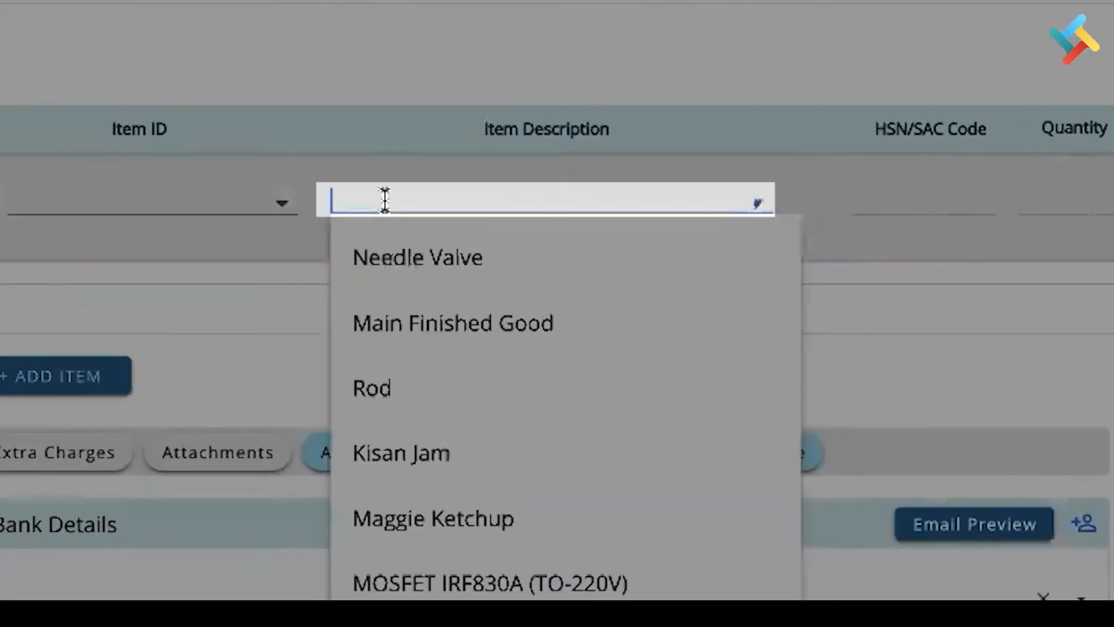
pyautogui.write('ca')
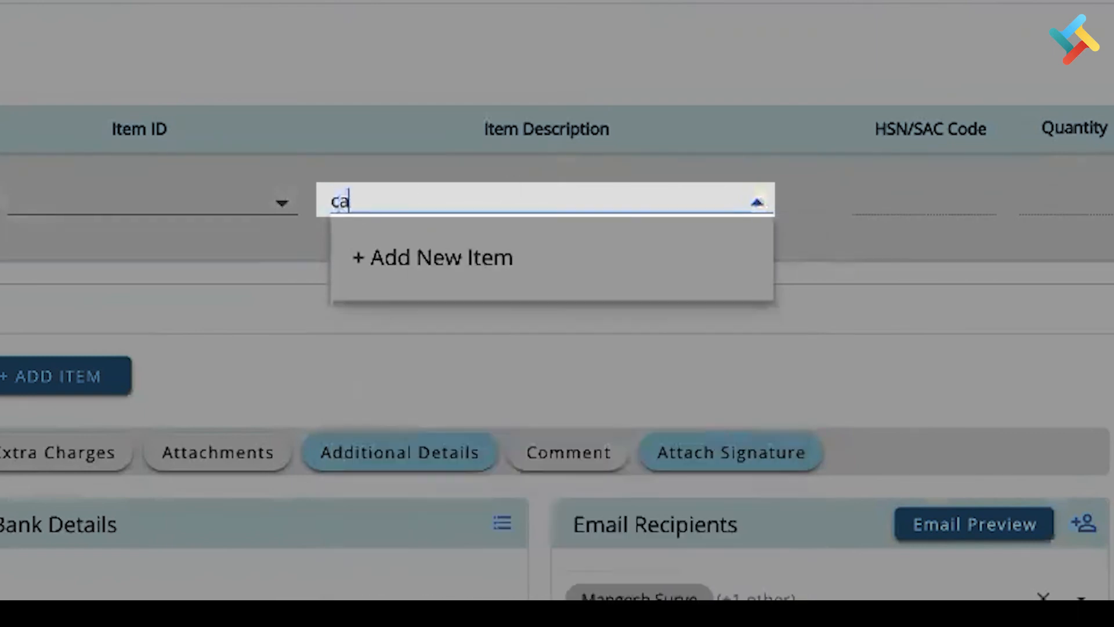
pyautogui.write('shw')
pyautogui.press('BackSpace')
pyautogui.write('e')
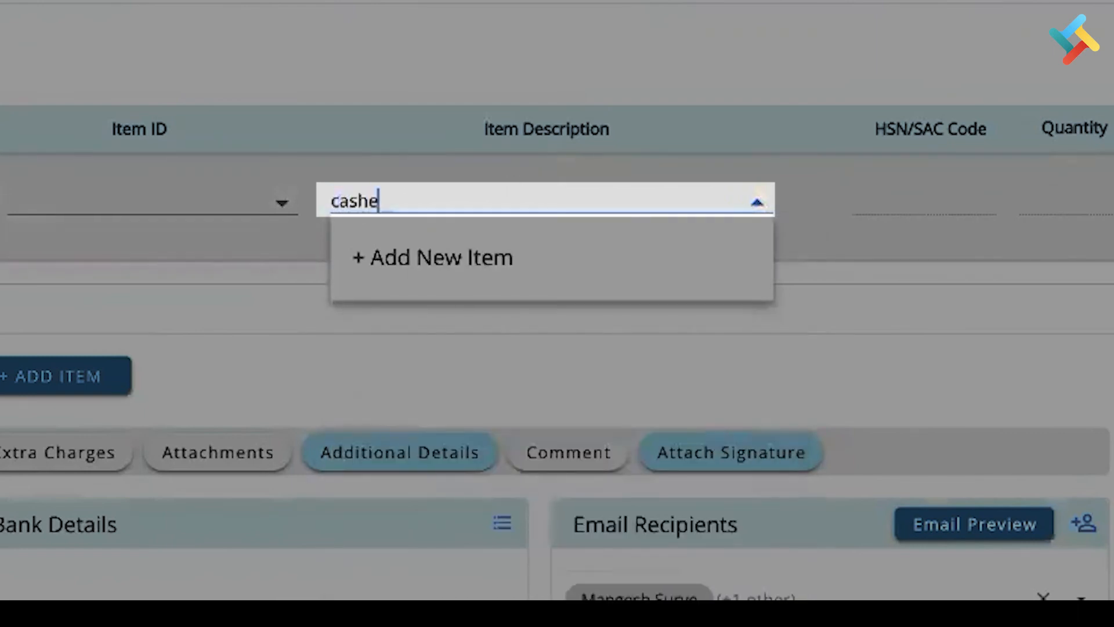
pyautogui.write('w pack')
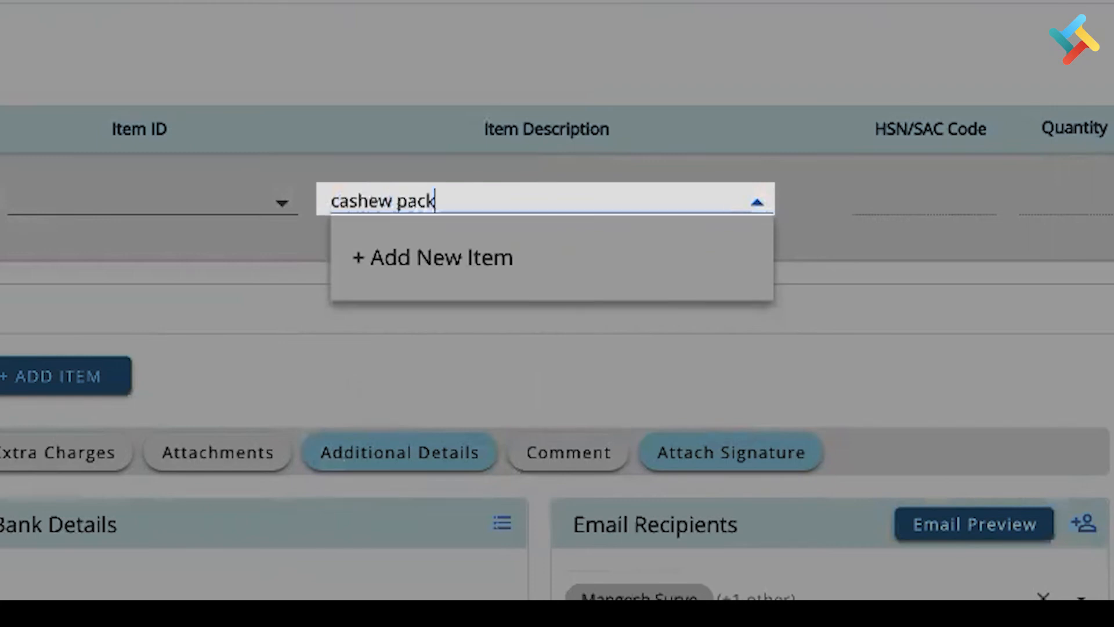
pyautogui.click(528, 251)
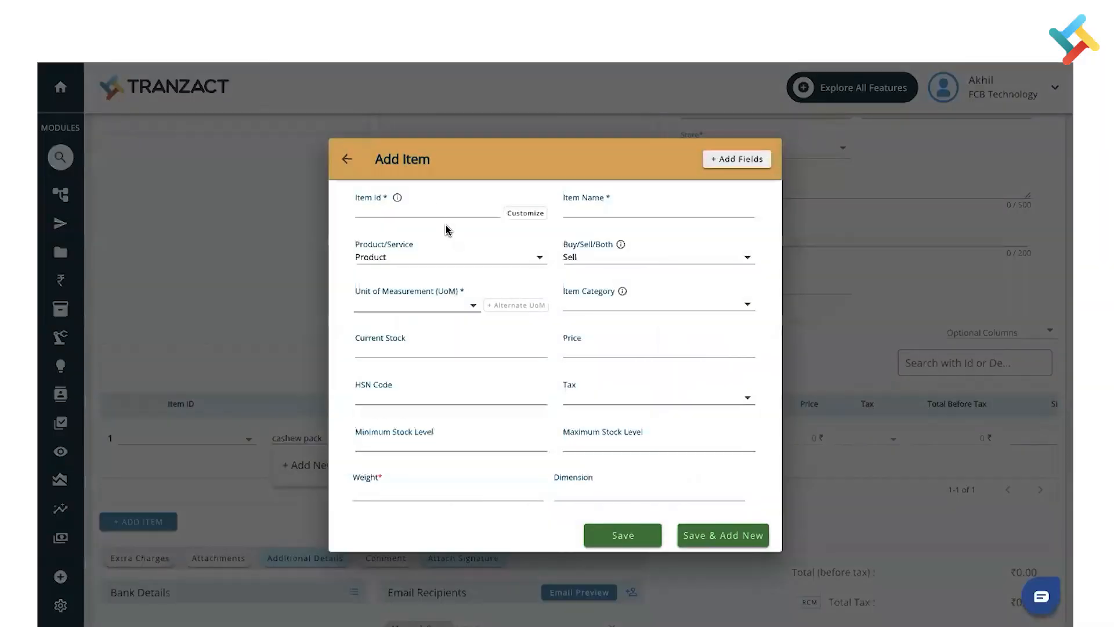
# Step: Give the new item the ID SKU-0008 and the name Cashew Pack
pyautogui.click(430, 210)
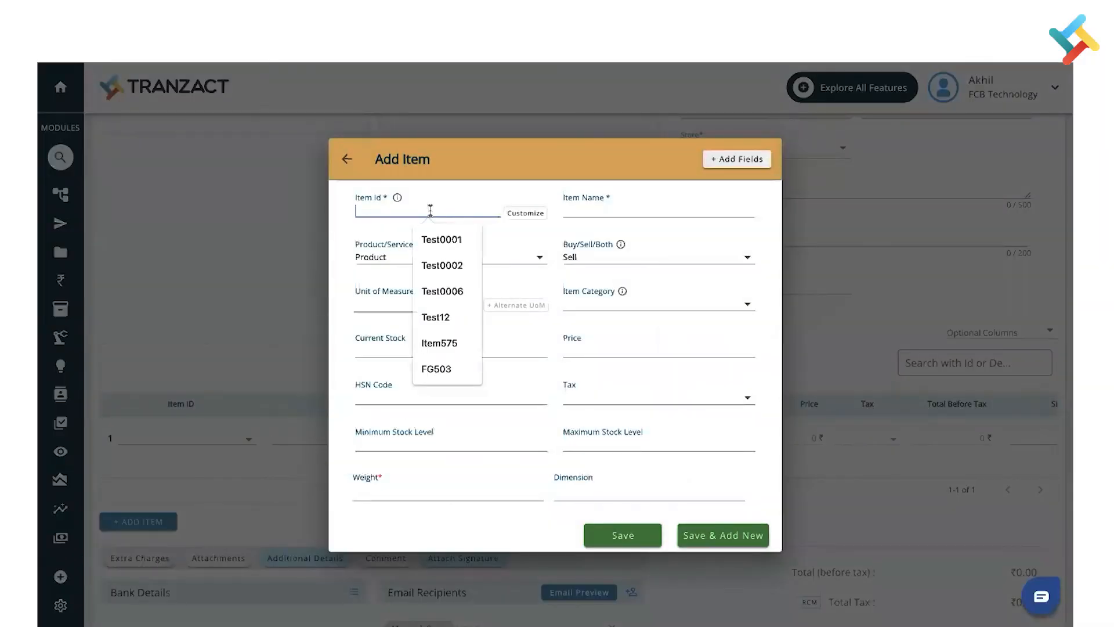
pyautogui.write('SKU-0008')
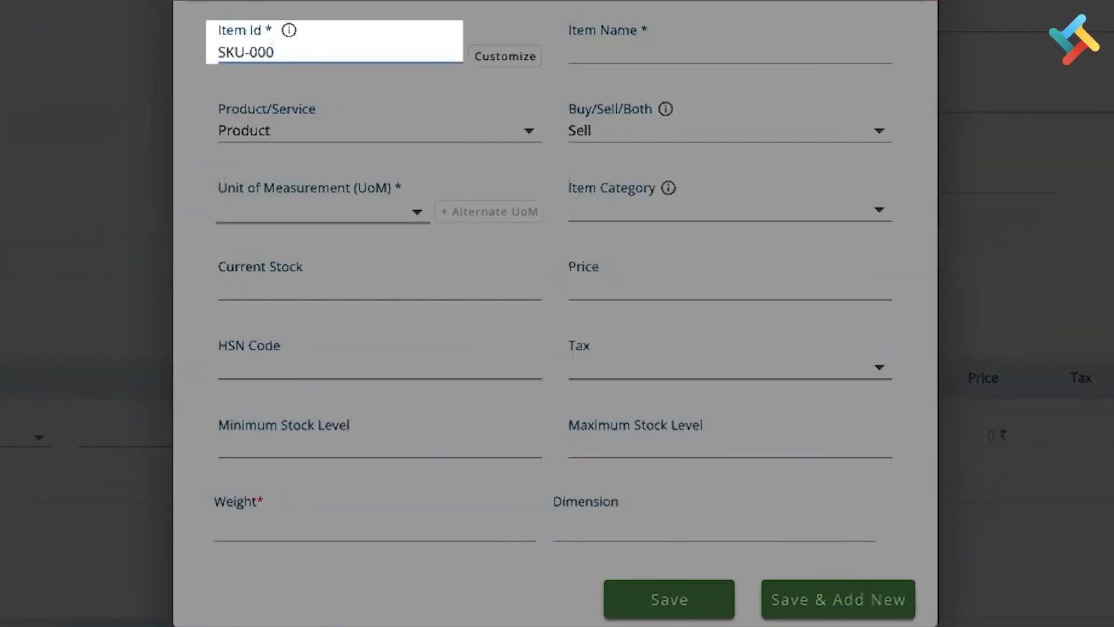
pyautogui.click(640, 49)
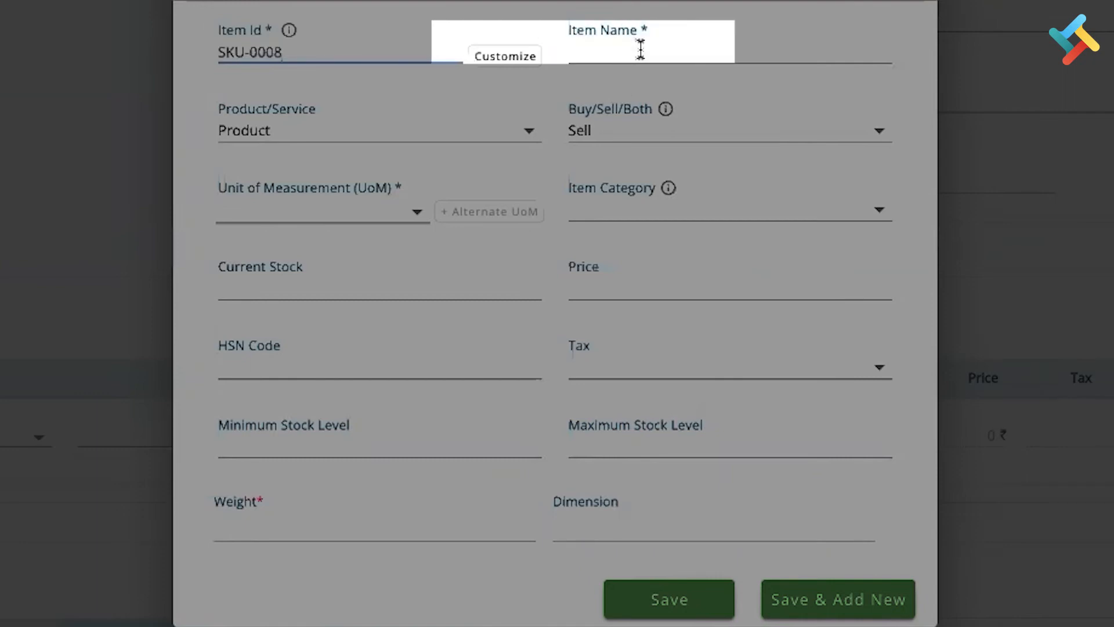
pyautogui.write('Cashew Pack')
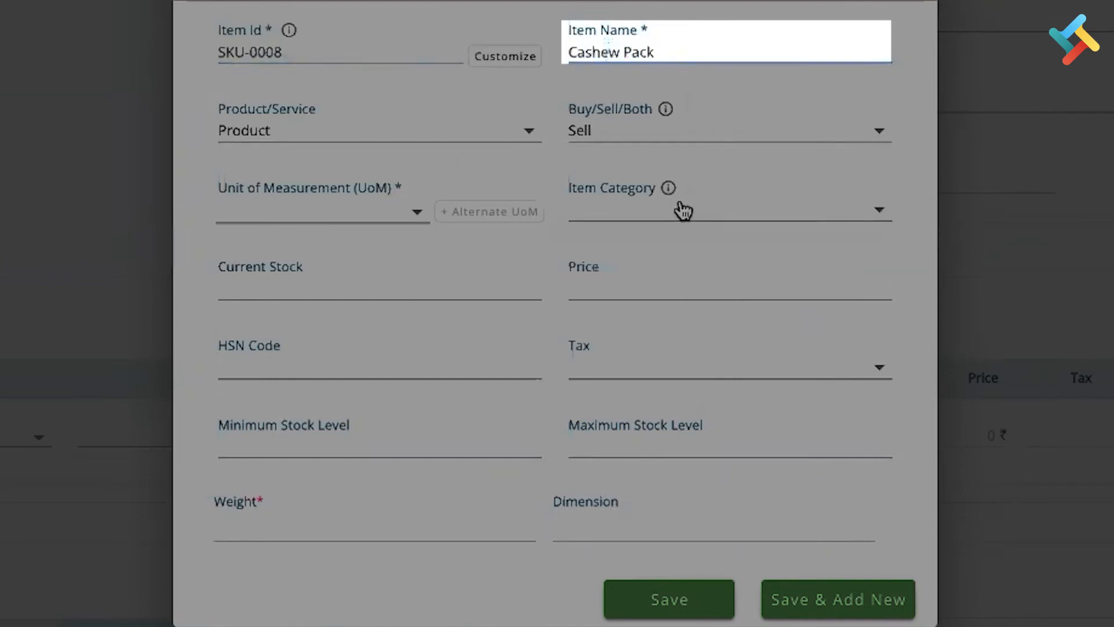
# Step: Set the new item's category to Finished Good and its unit of measurement to No
pyautogui.click(628, 218)
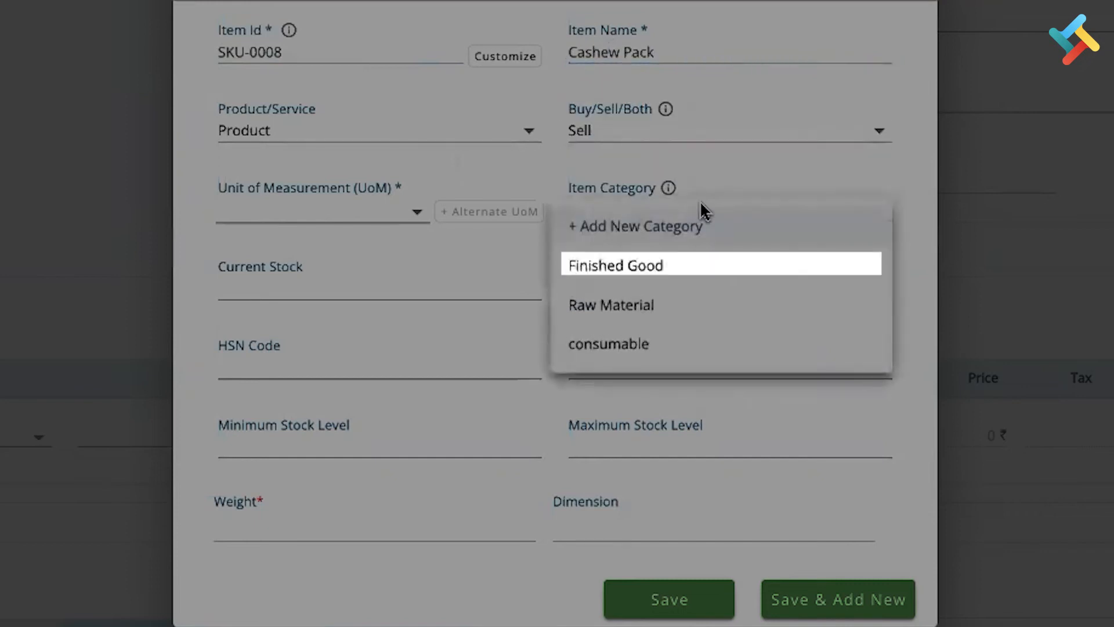
pyautogui.click(693, 268)
pyautogui.click(356, 223)
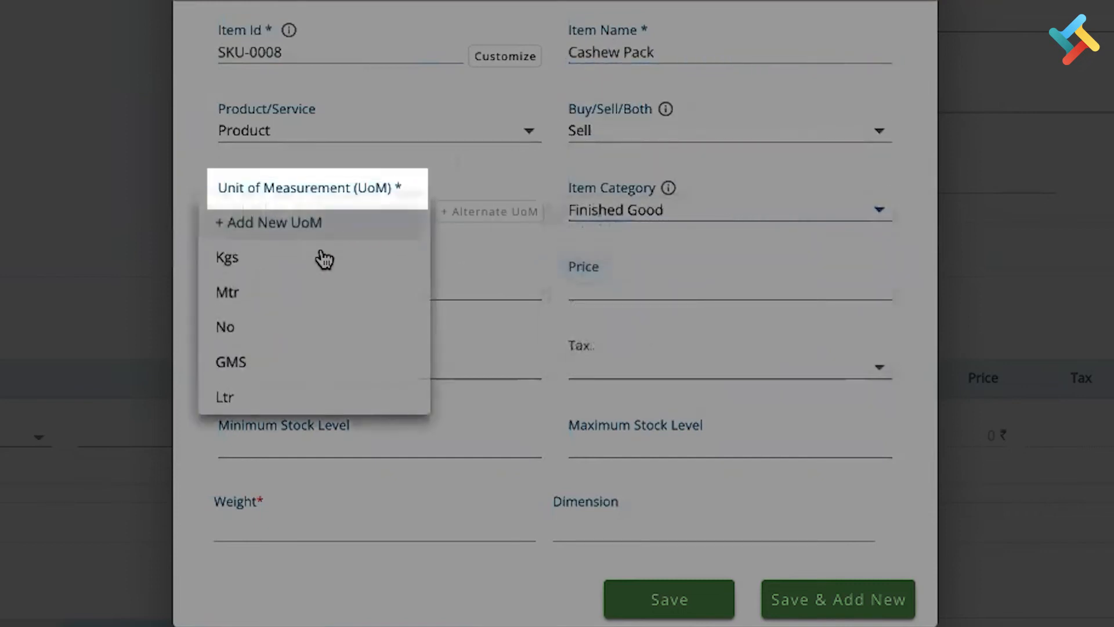
pyautogui.click(272, 329)
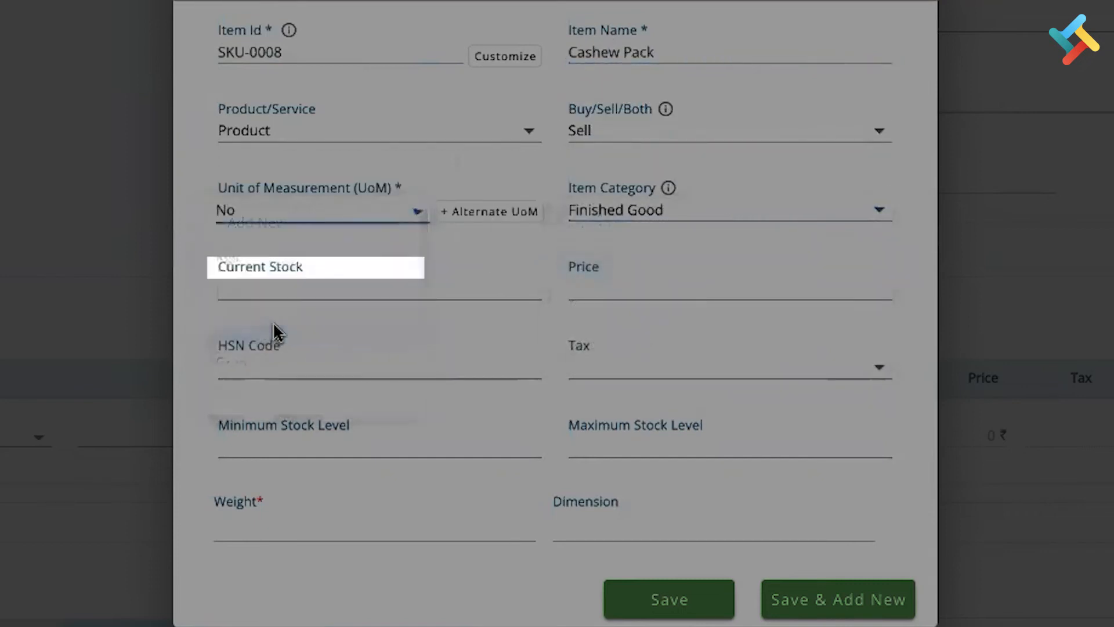
# Step: Enter a price of 180 and a current stock of 80 for the new item
pyautogui.click(636, 285)
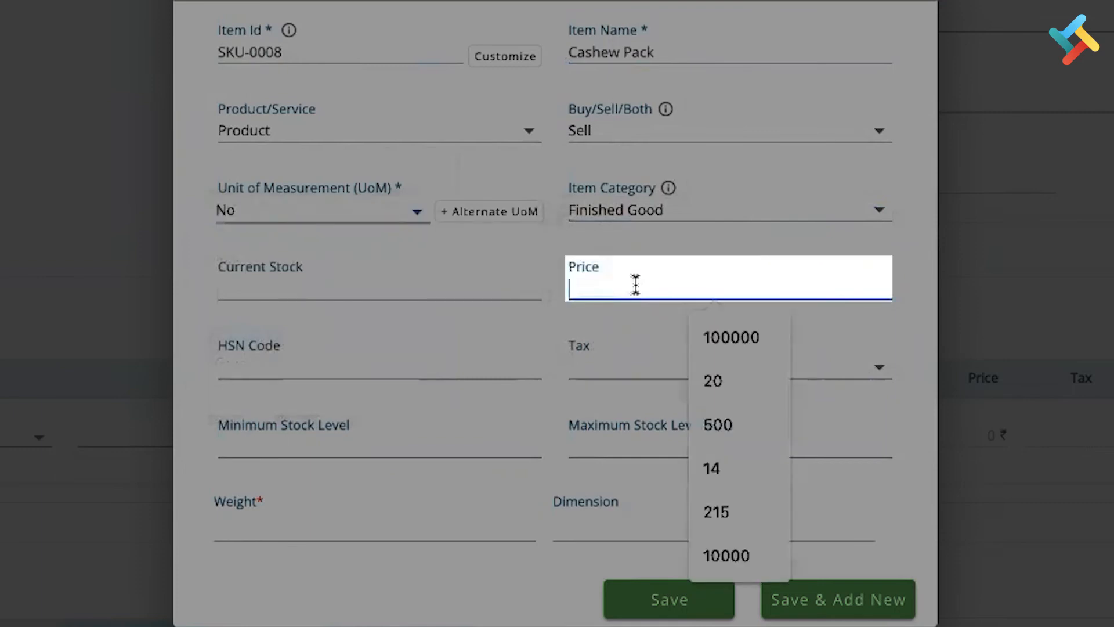
pyautogui.write('180')
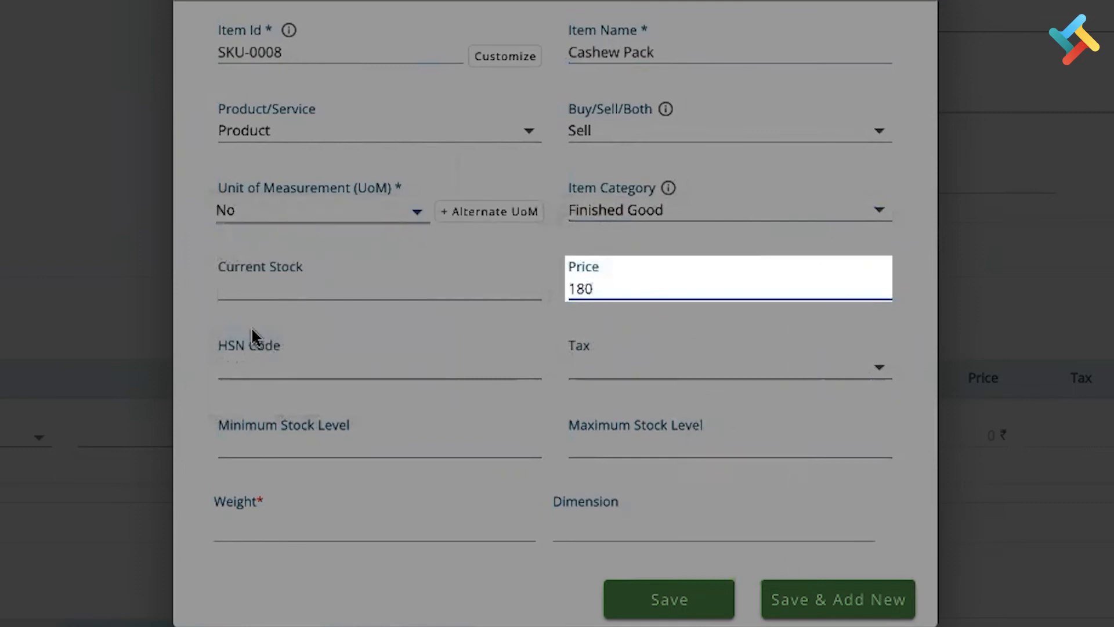
pyautogui.click(361, 279)
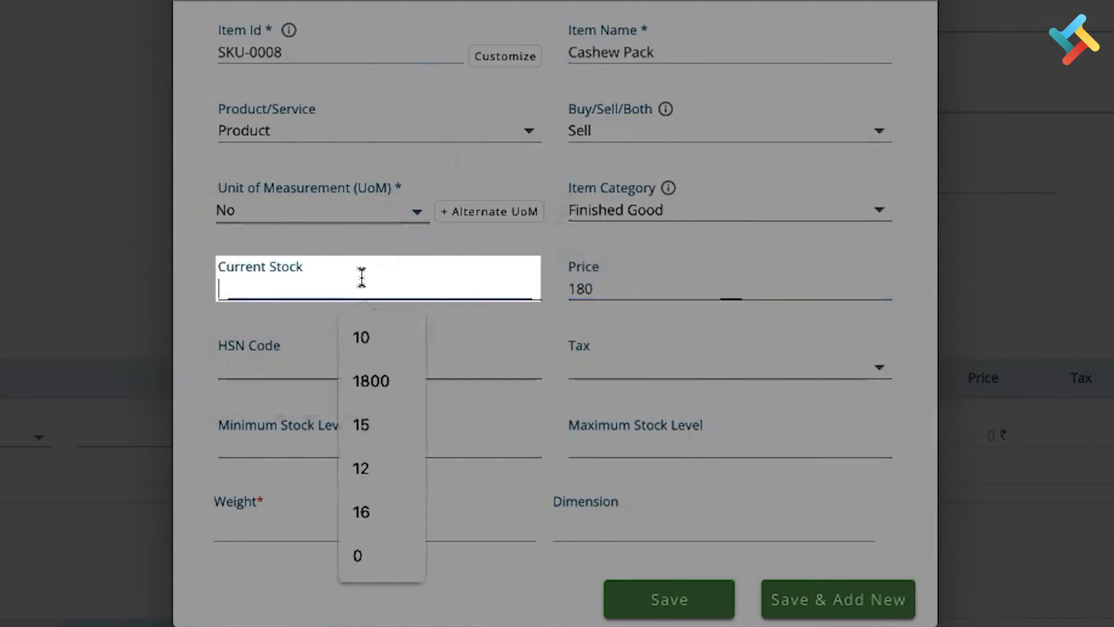
pyautogui.write('80')
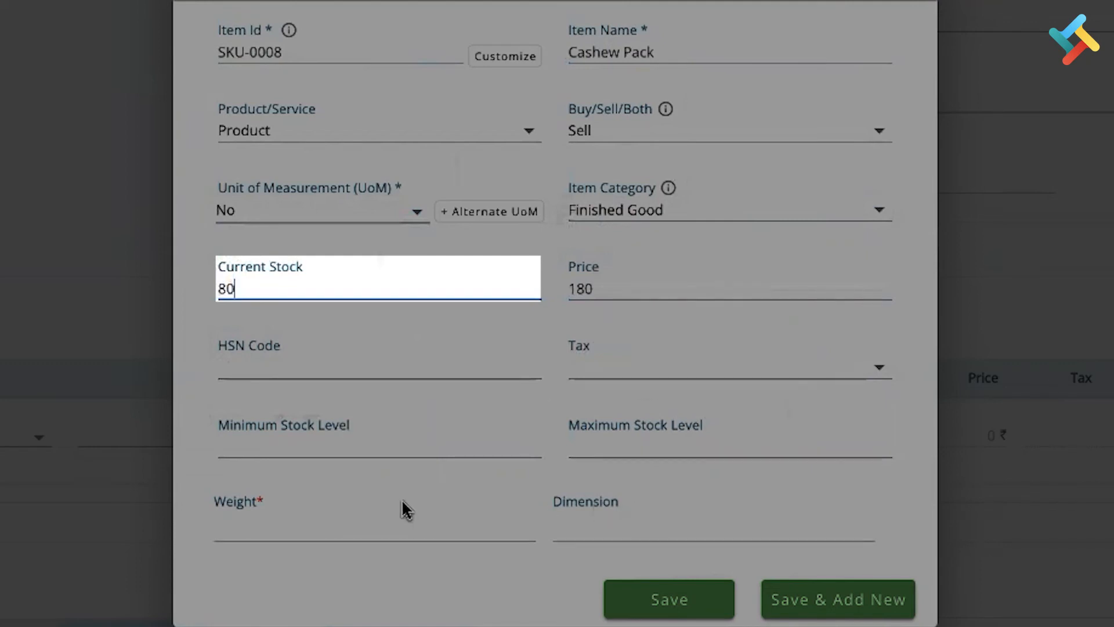
# Step: Enter 50 as the item's weight, apply Tax:18%, and save the new item
pyautogui.click(330, 523)
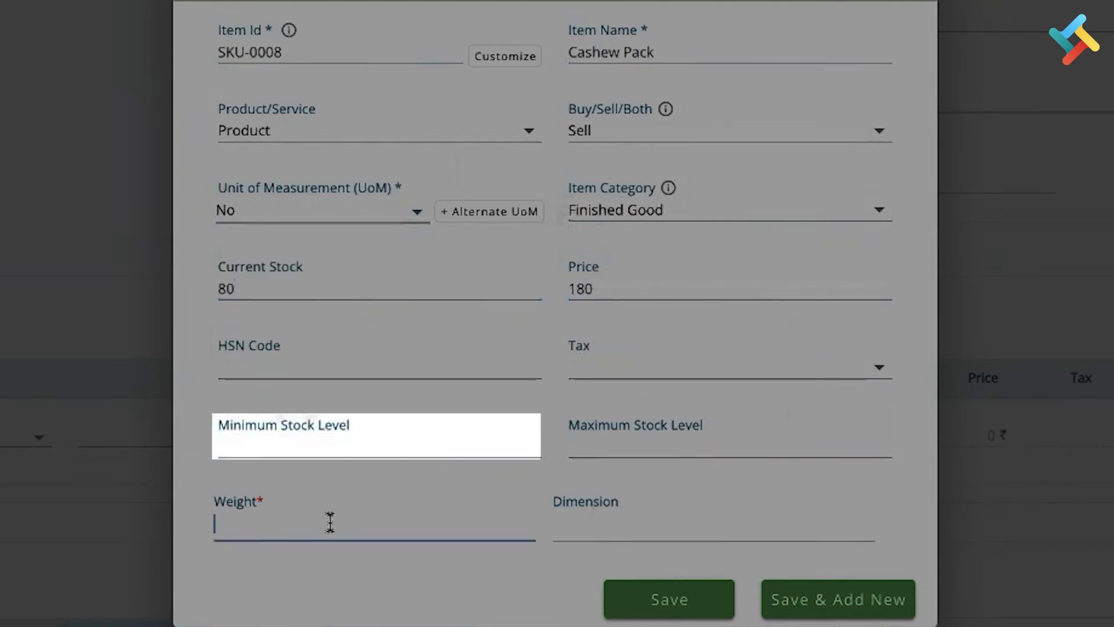
pyautogui.write('50')
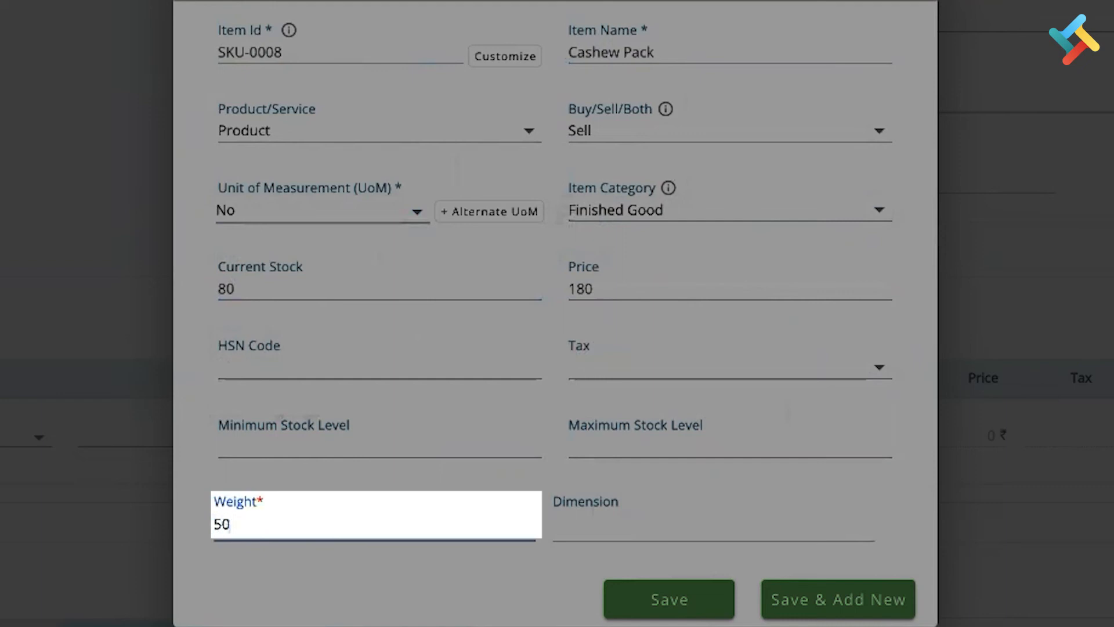
pyautogui.click(660, 374)
pyautogui.click(617, 502)
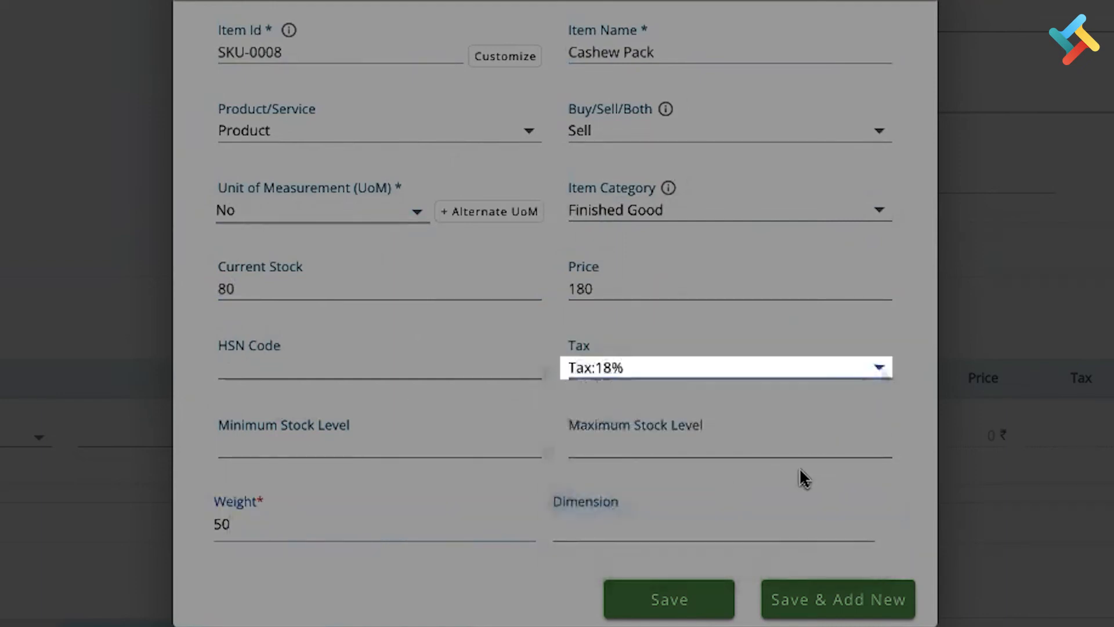
pyautogui.click(724, 601)
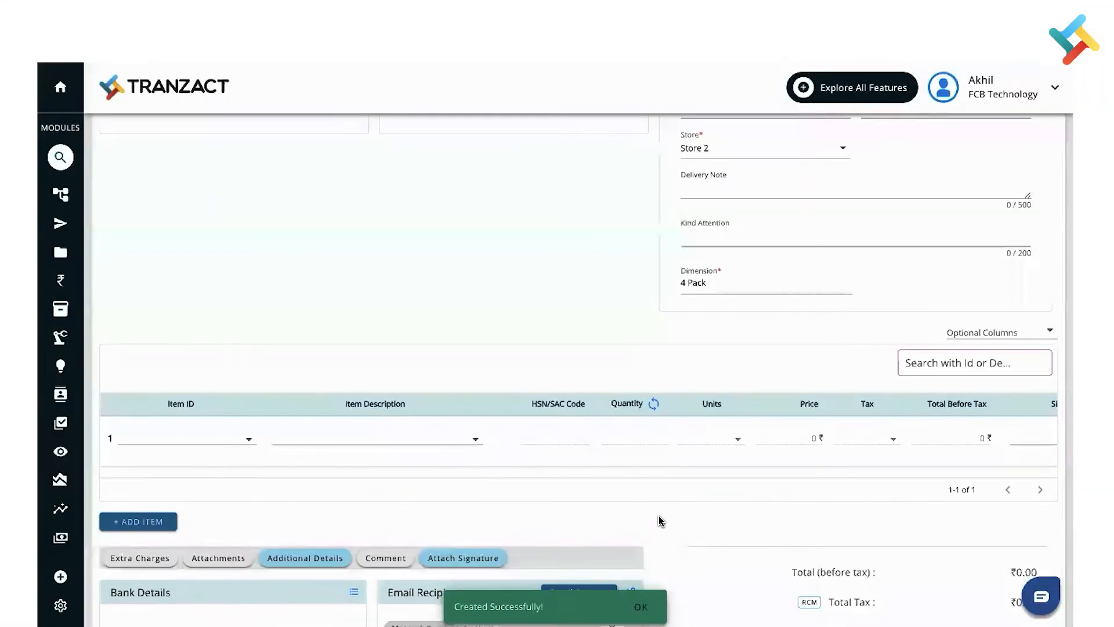
# Step: Choose Cashew Pack as the first row's item description and set its quantity to 10
pyautogui.click(396, 437)
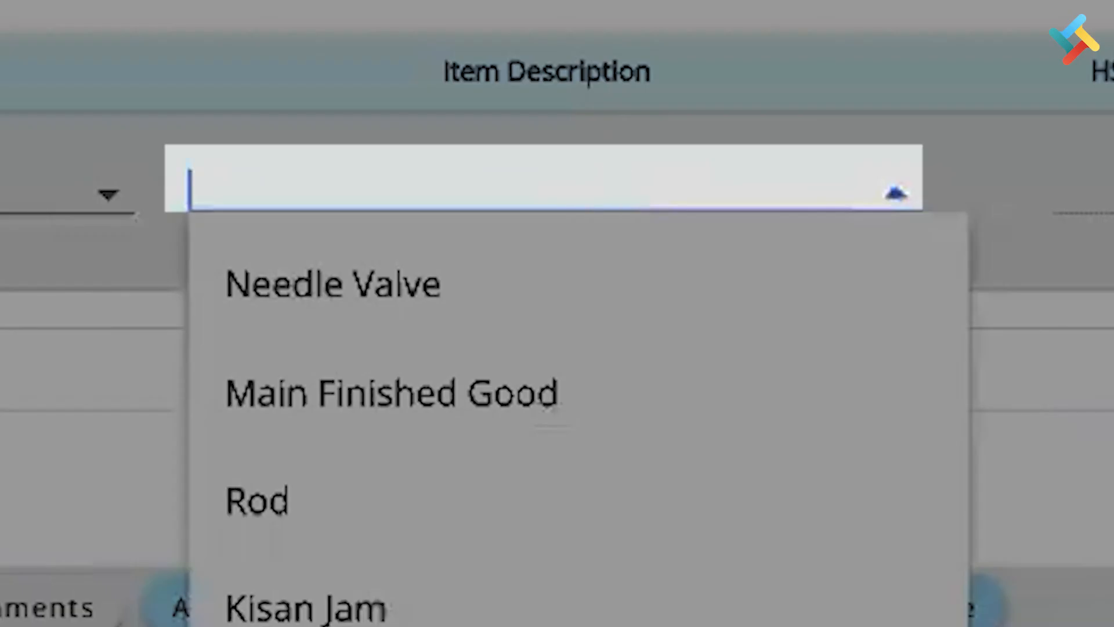
pyautogui.write('cash')
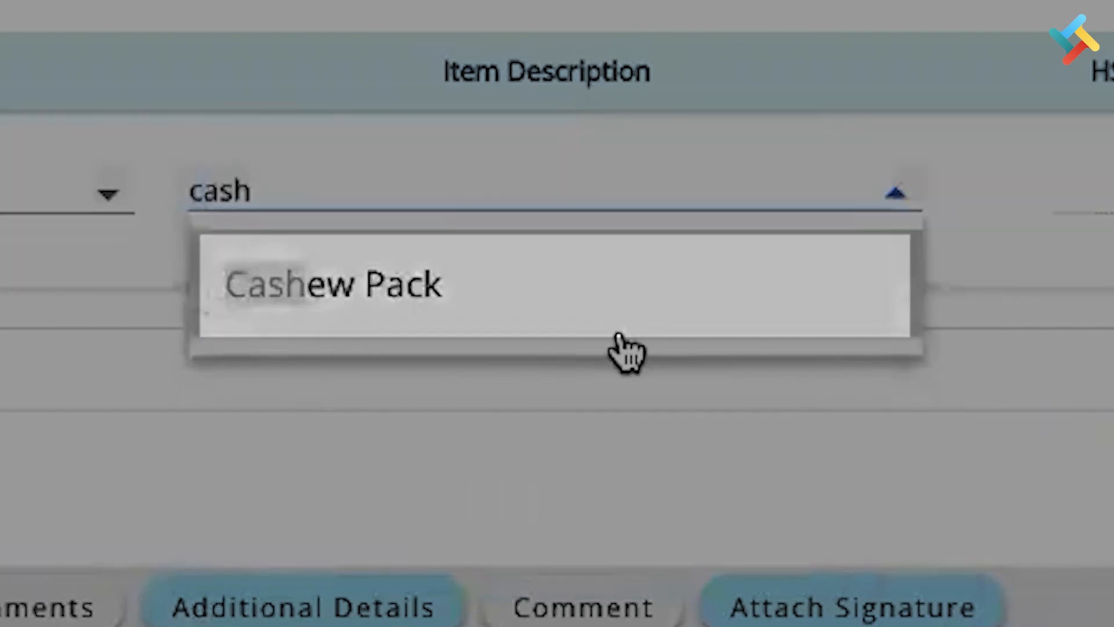
pyautogui.click(627, 315)
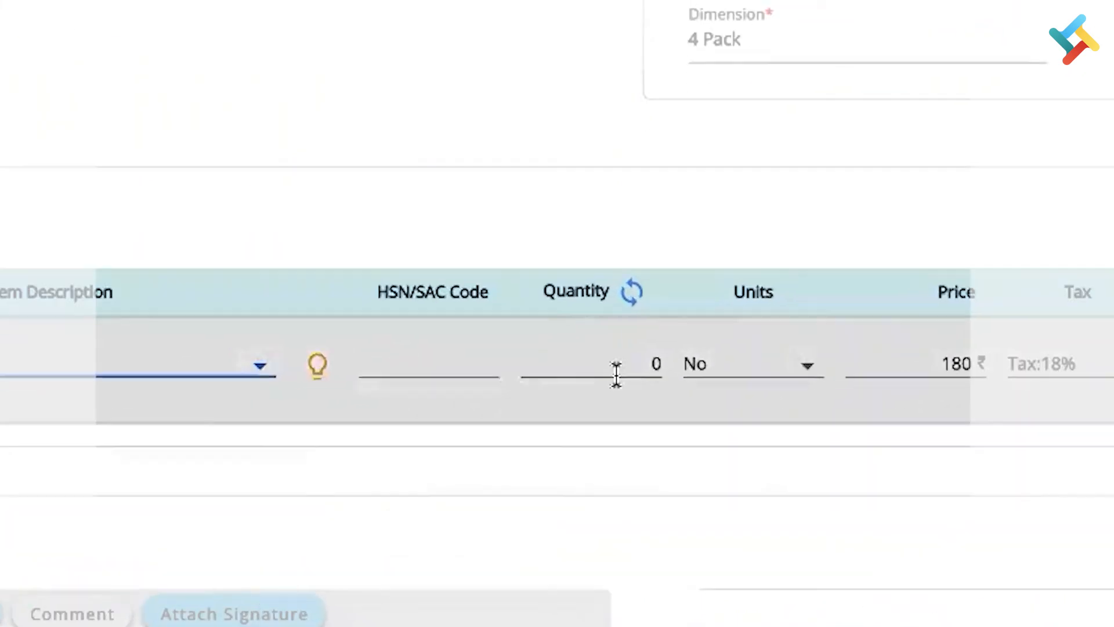
pyautogui.click(646, 441)
pyautogui.write('1')
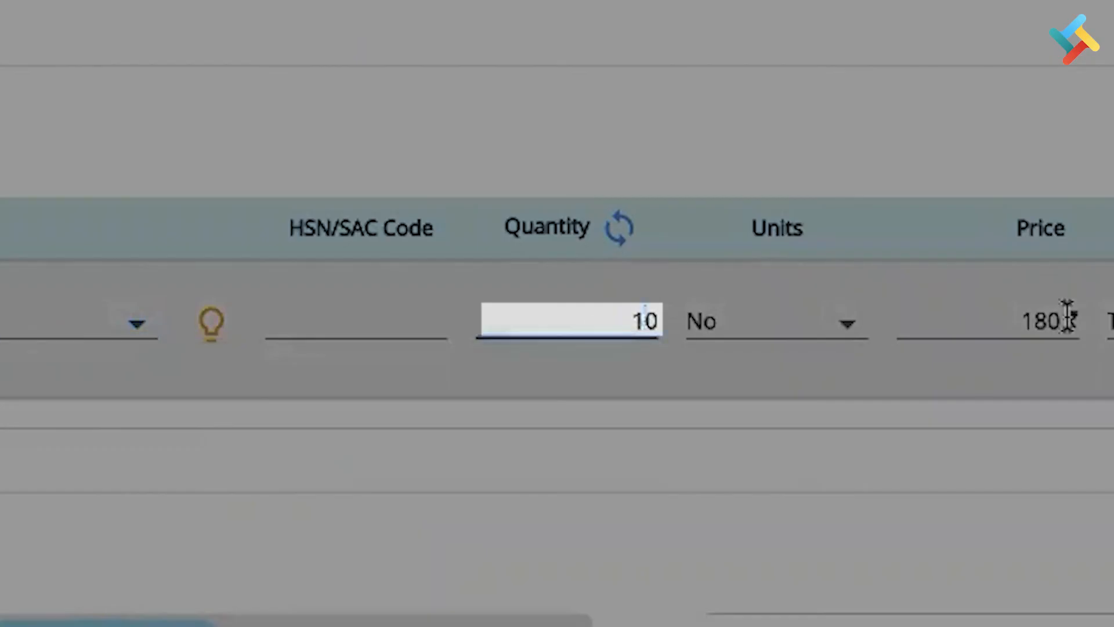
# Step: Enter 10 in the custom Size column of the Cashew Pack row
pyautogui.hscroll(1, 838, 459)
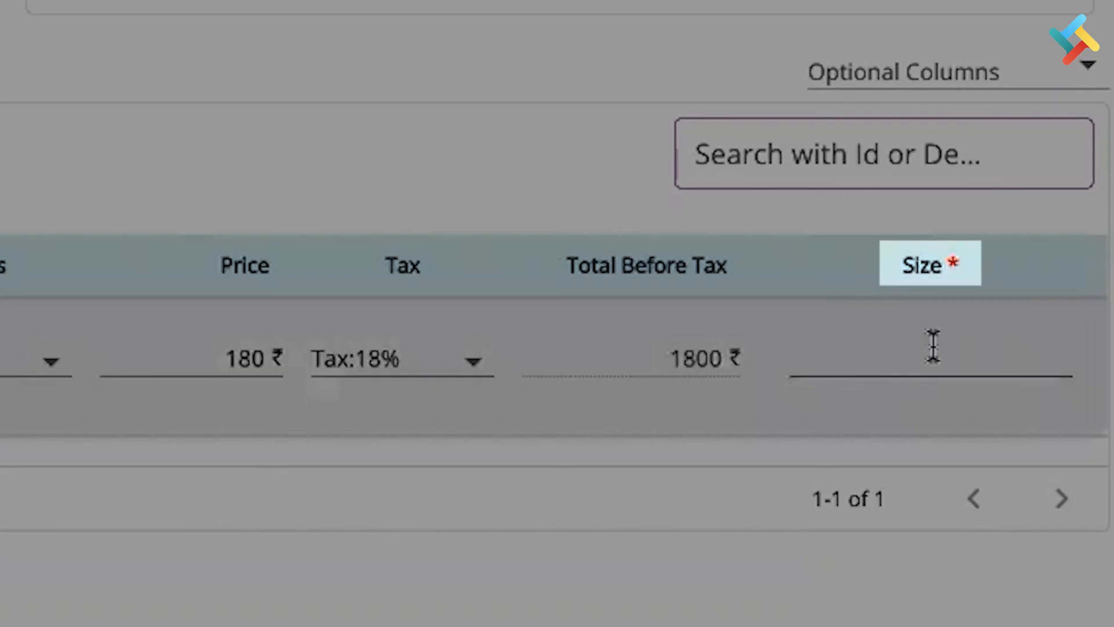
pyautogui.click(953, 350)
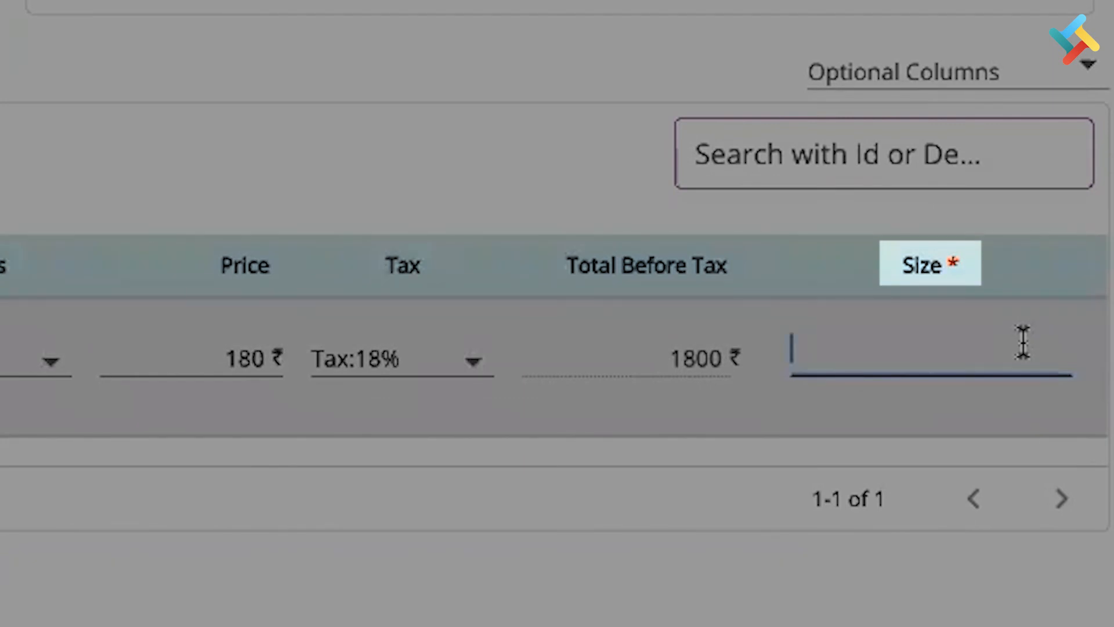
pyautogui.click(1022, 343)
pyautogui.write('10')
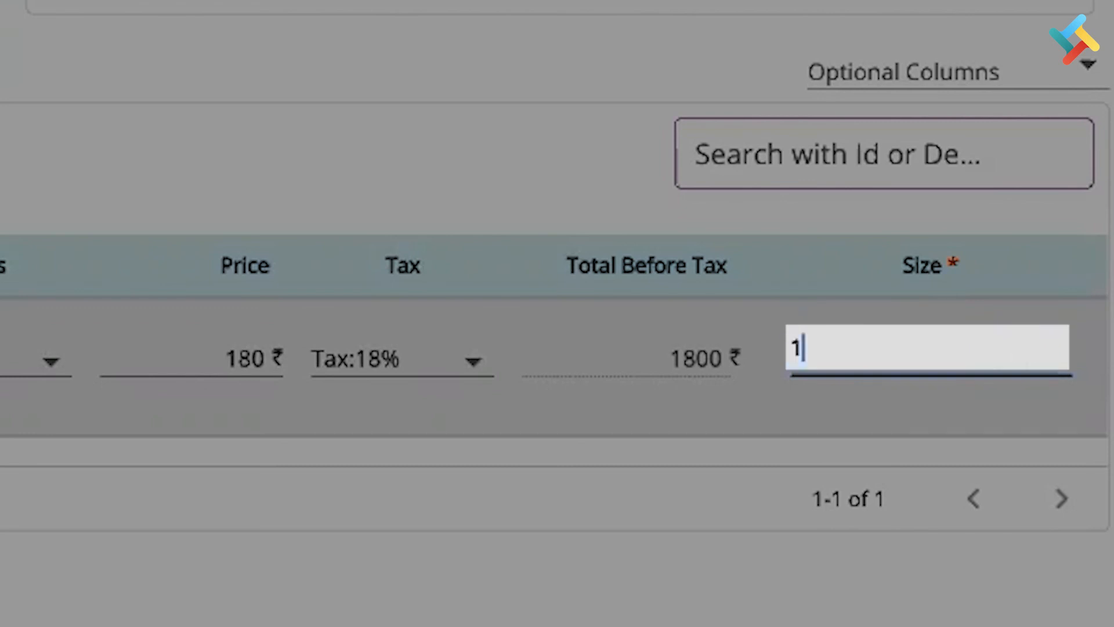
# Step: Use the delivery location as the place of supply, then save the invoice as a draft and check its preview
pyautogui.scroll(-5, 979, 288)
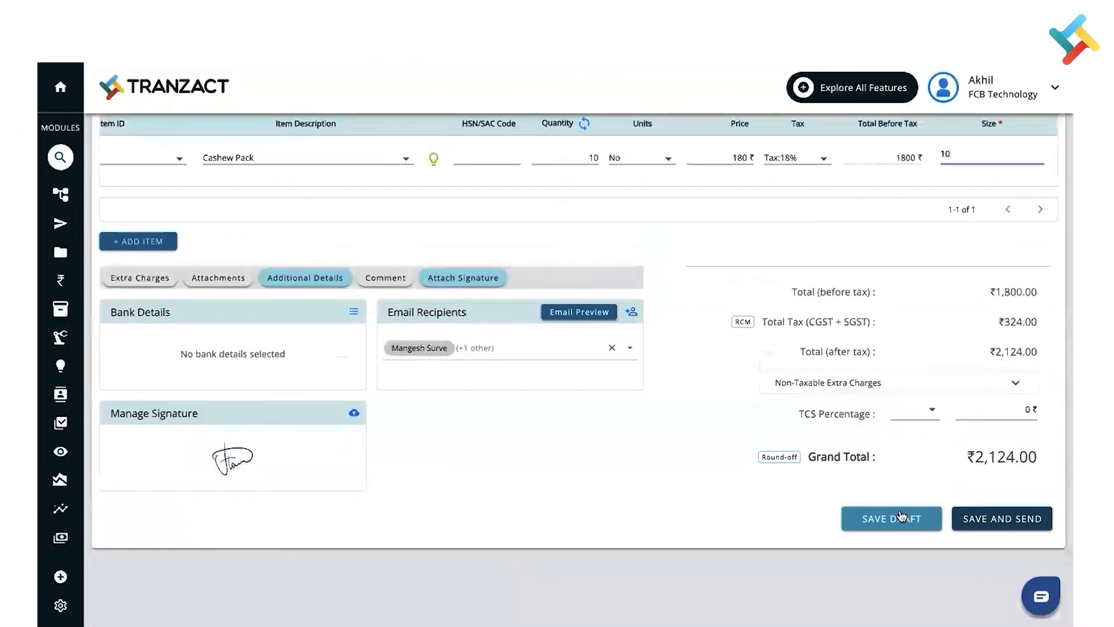
pyautogui.click(885, 524)
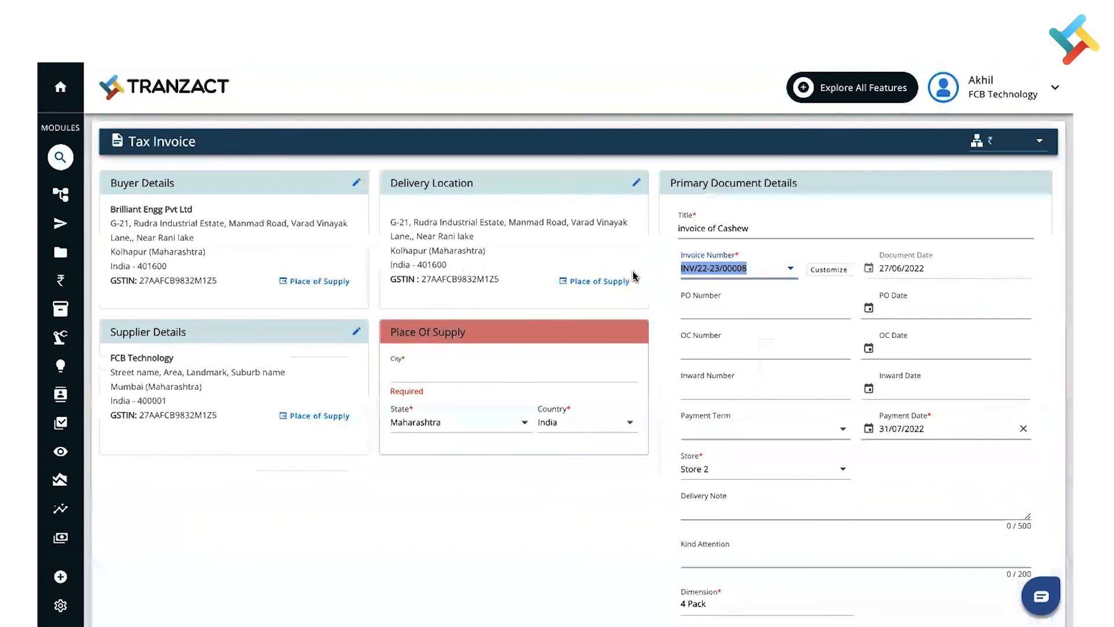
pyautogui.click(597, 281)
pyautogui.scroll(-8, 585, 428)
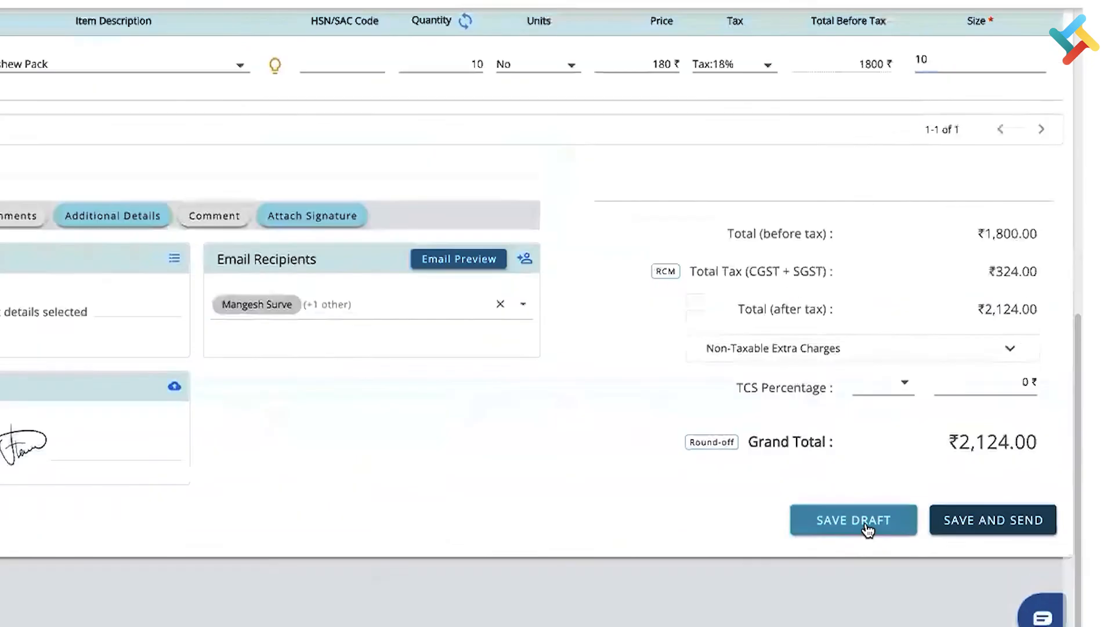
pyautogui.click(869, 530)
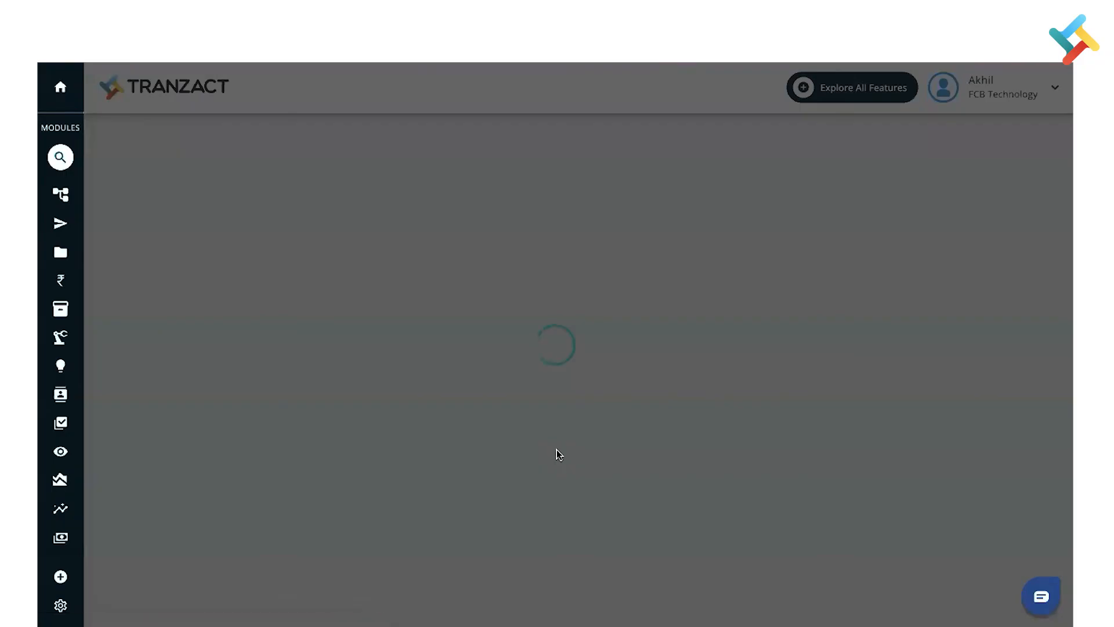
pyautogui.scroll(-5, 556, 451)
pyautogui.scroll(4, 555, 450)
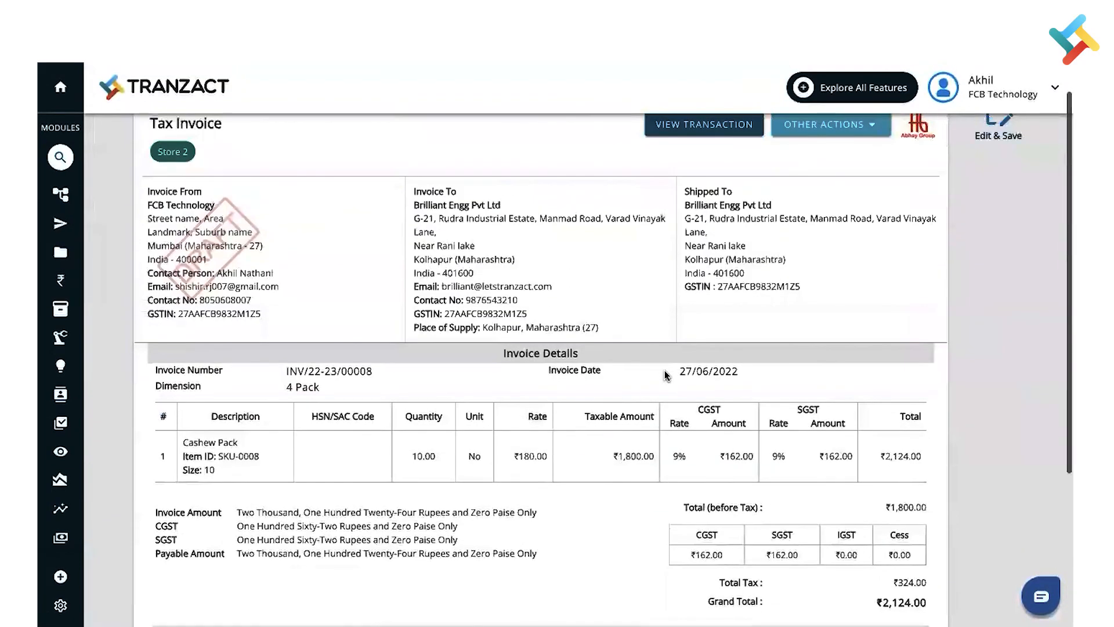